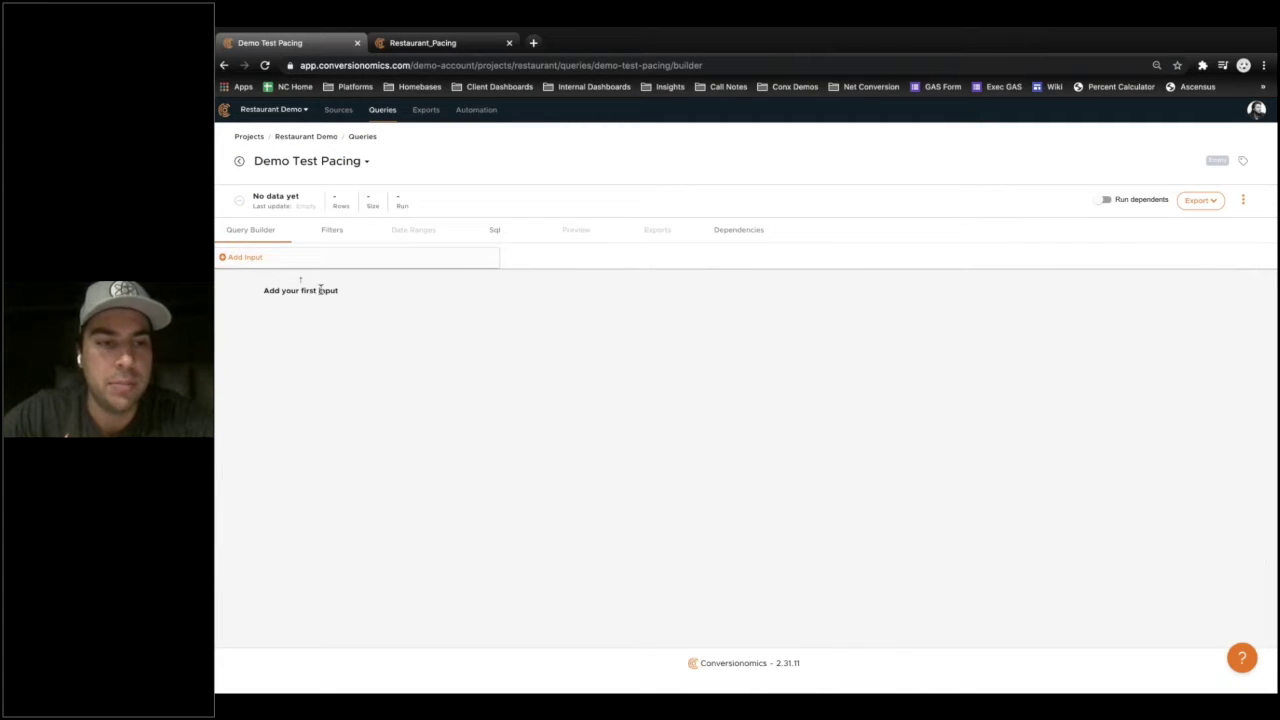
Start adding query inputs, filter the sources by "Sci" and select Restaurant_Adwords_SCI and Restaurant_Bing_SCI
{"action": "left_click", "coordinate": [235, 263]}
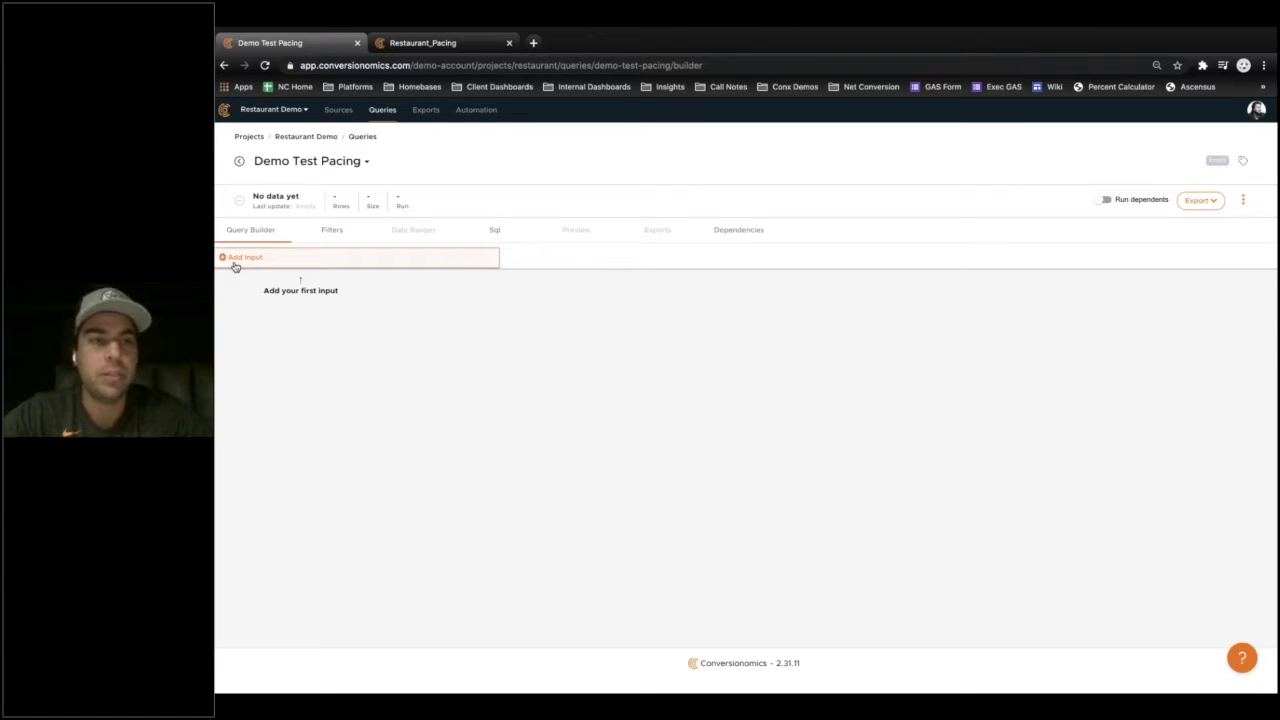
{"action": "left_click", "coordinate": [245, 262]}
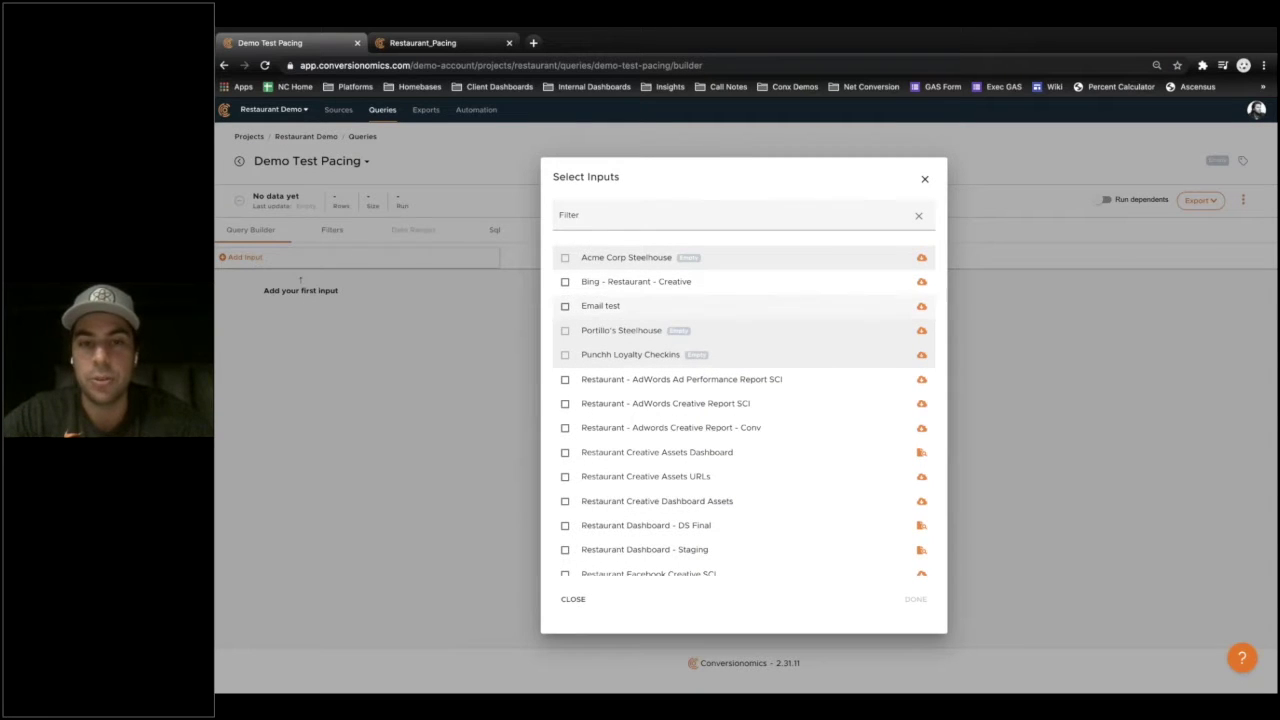
{"action": "left_click", "coordinate": [655, 219]}
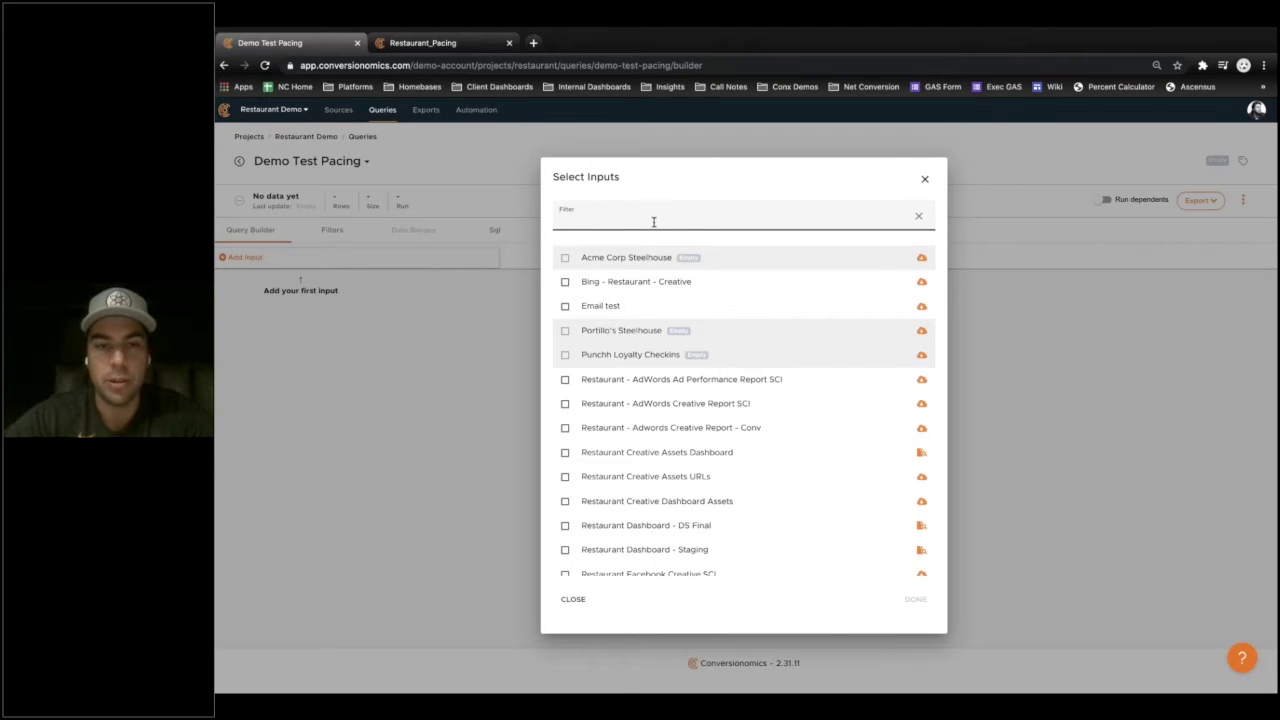
{"action": "type", "text": "Sci"}
{"action": "left_click", "coordinate": [634, 330]}
{"action": "left_click", "coordinate": [630, 354]}
Find and select the Restaurant_Facebook and Restaurant Waze CSV sources too, and add all selected sources to the query
{"action": "double_click", "coordinate": [564, 219]}
{"action": "type", "text": "facebook"}
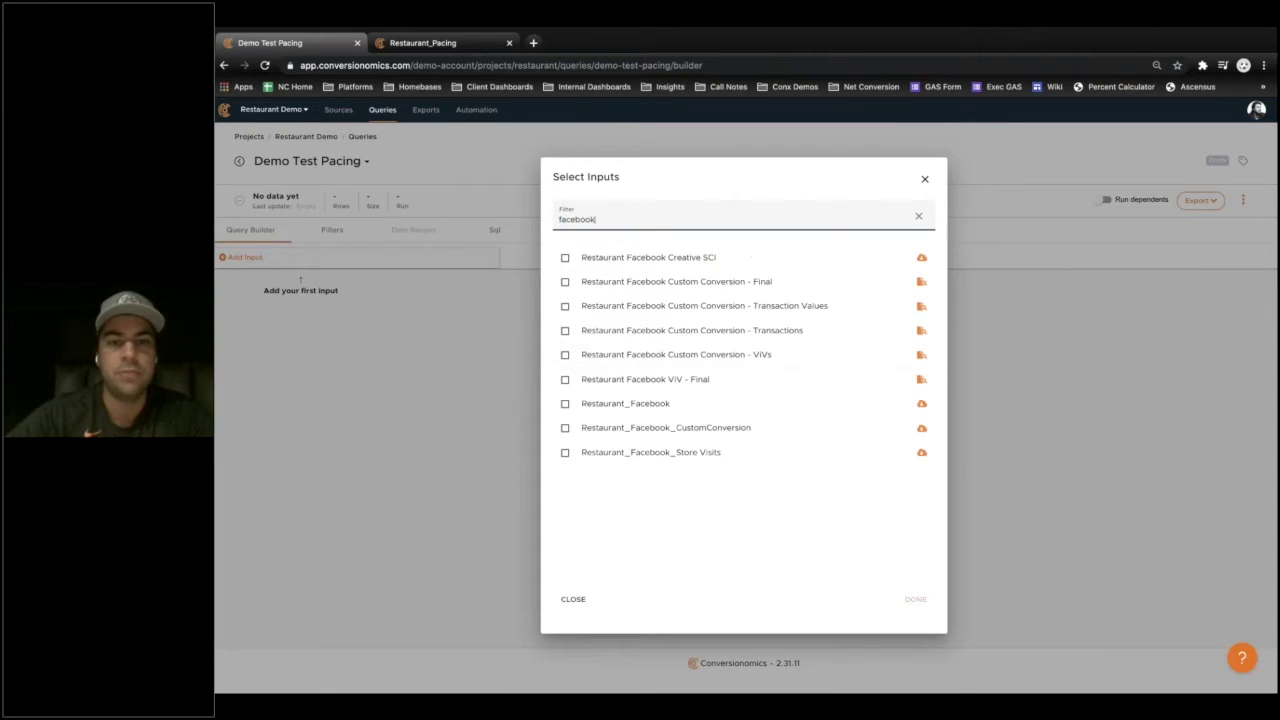
{"action": "left_click", "coordinate": [620, 403]}
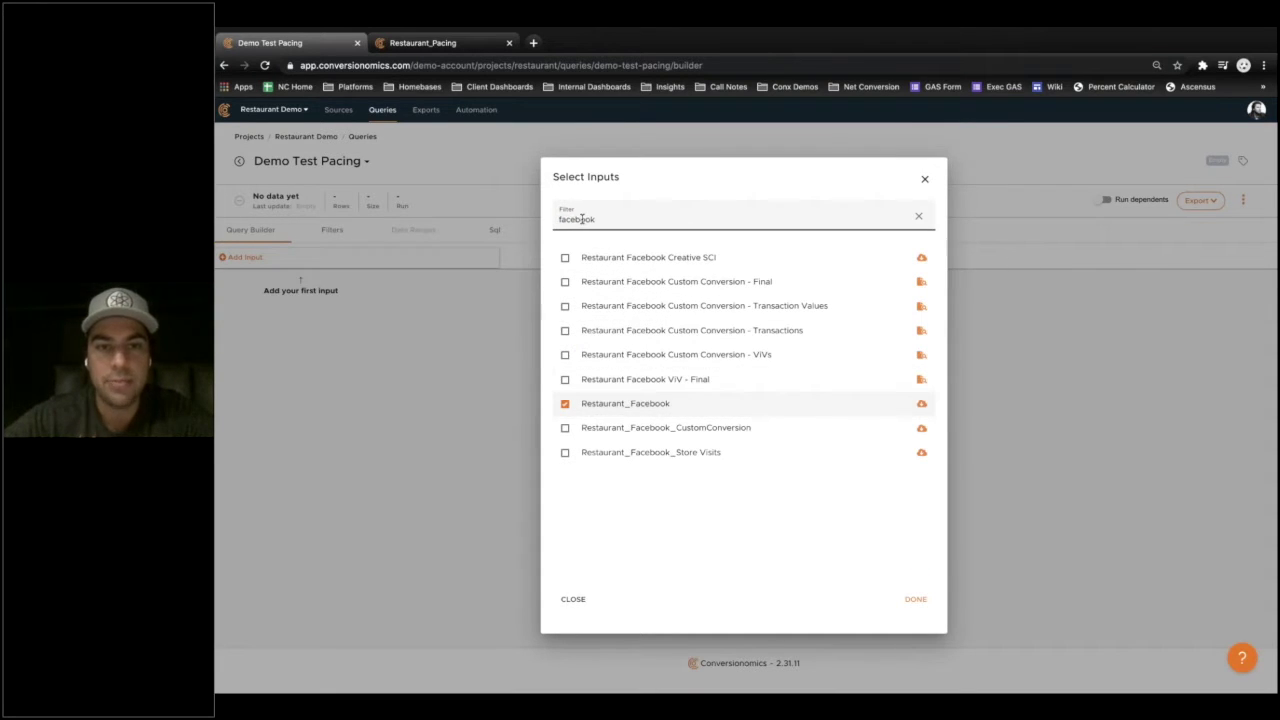
{"action": "double_click", "coordinate": [598, 219]}
{"action": "type", "text": "w"}
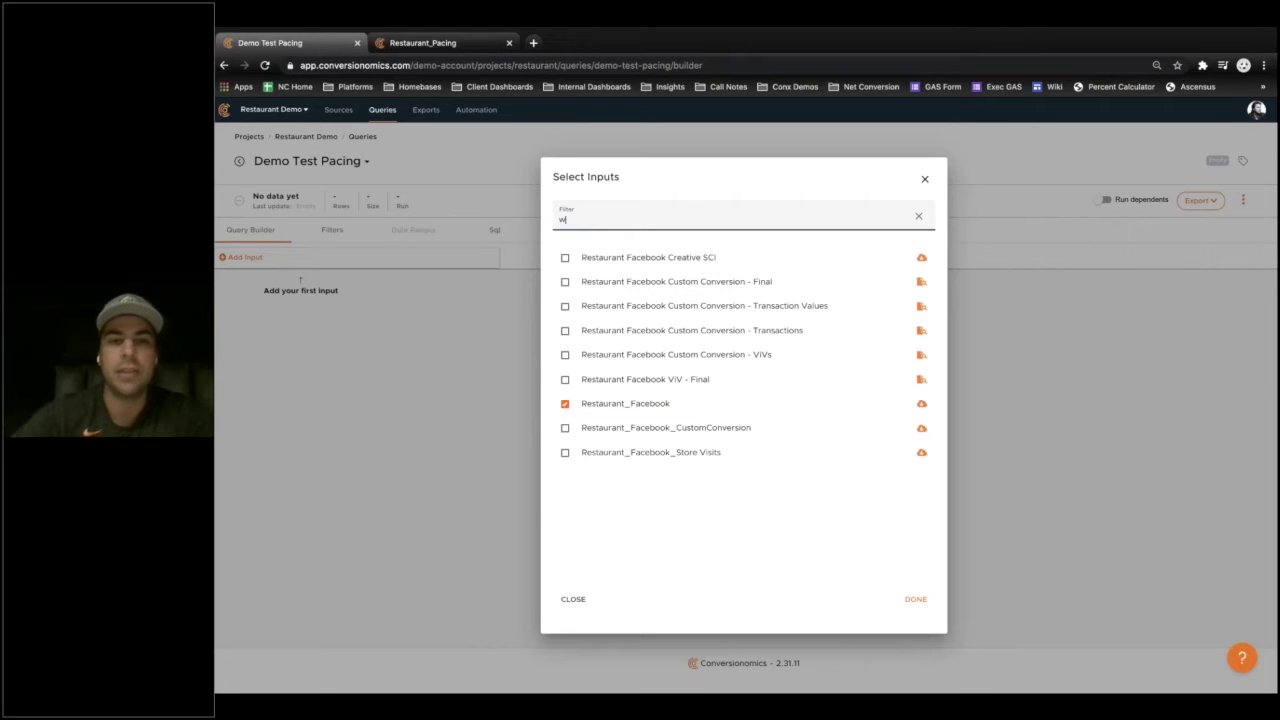
{"action": "type", "text": "aze"}
{"action": "left_click", "coordinate": [669, 263]}
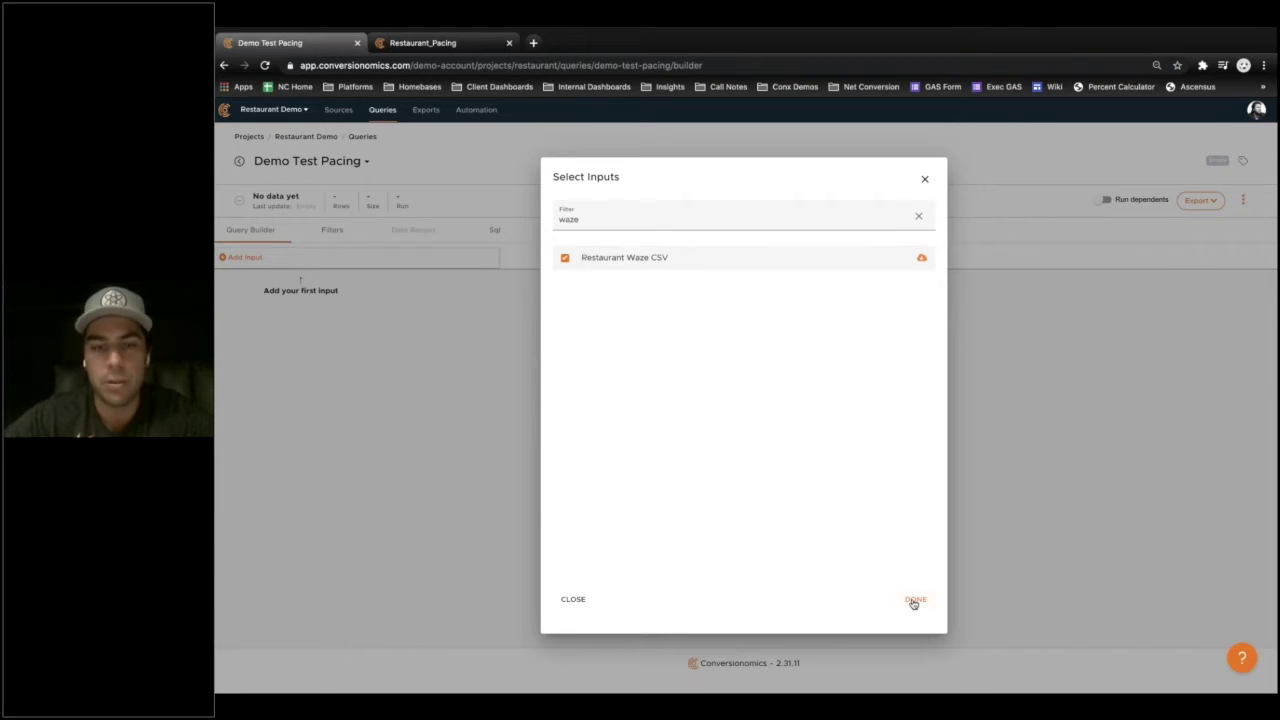
{"action": "left_click", "coordinate": [914, 600]}
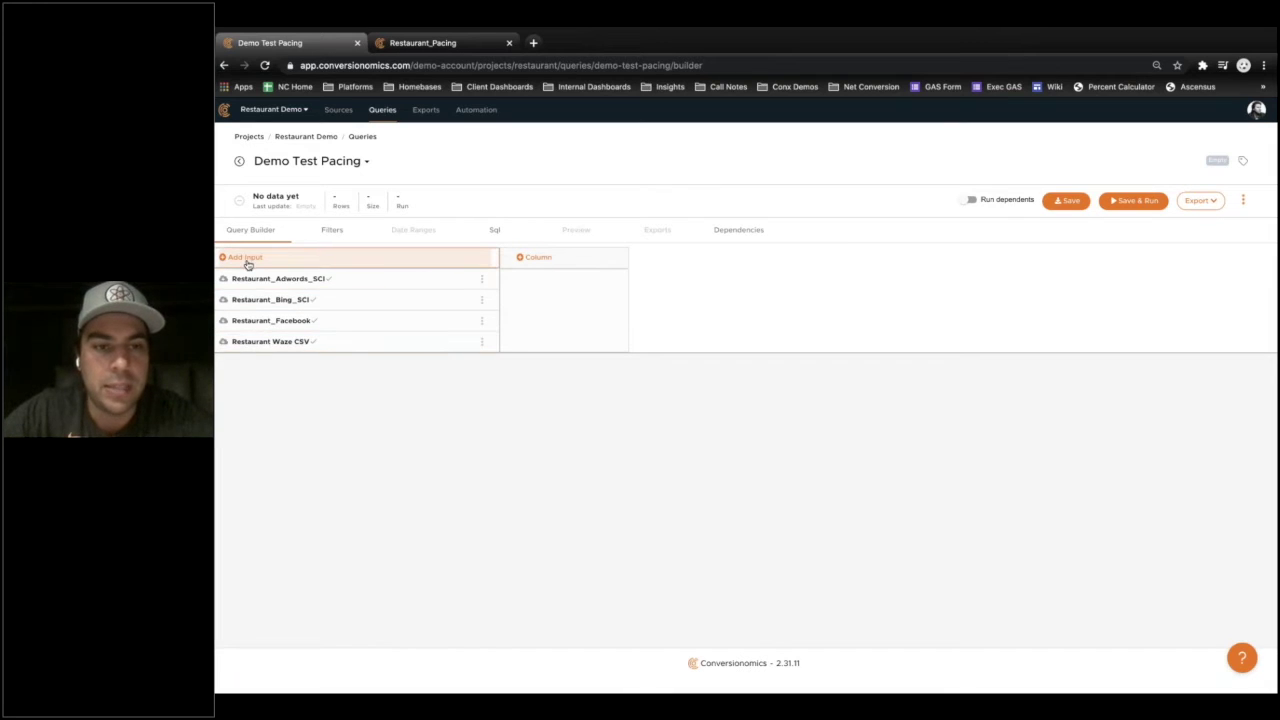
Add two columns named Date and Campaign to the query
{"action": "left_click", "coordinate": [537, 268]}
{"action": "left_click", "coordinate": [537, 290]}
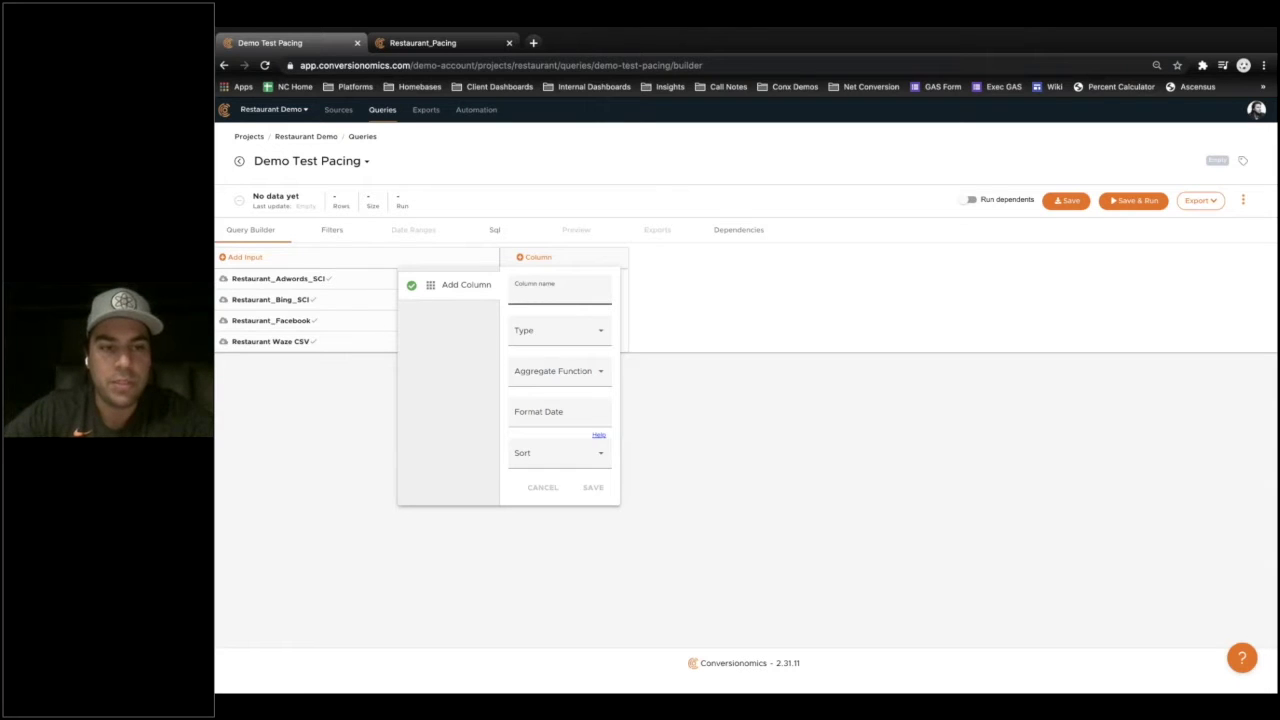
{"action": "type", "text": "Date"}
{"action": "left_click", "coordinate": [598, 487]}
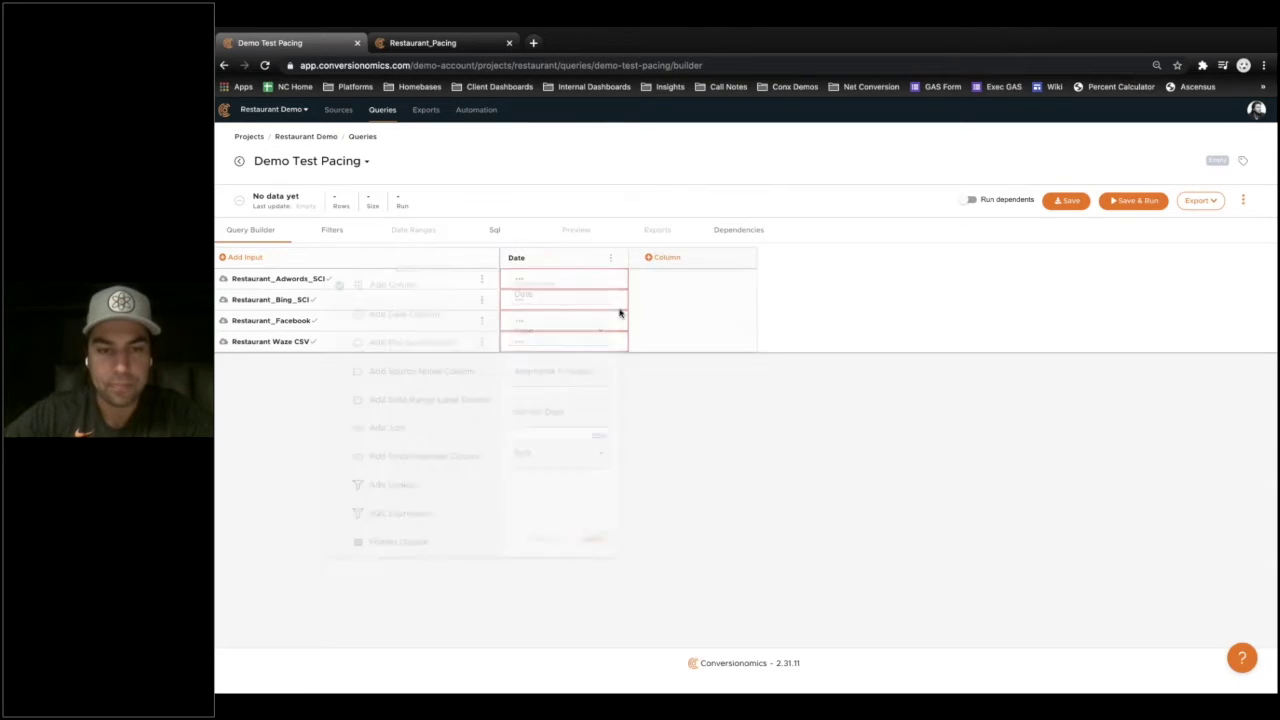
{"action": "left_click", "coordinate": [662, 257]}
{"action": "left_click", "coordinate": [666, 290]}
{"action": "type", "text": "Campaign"}
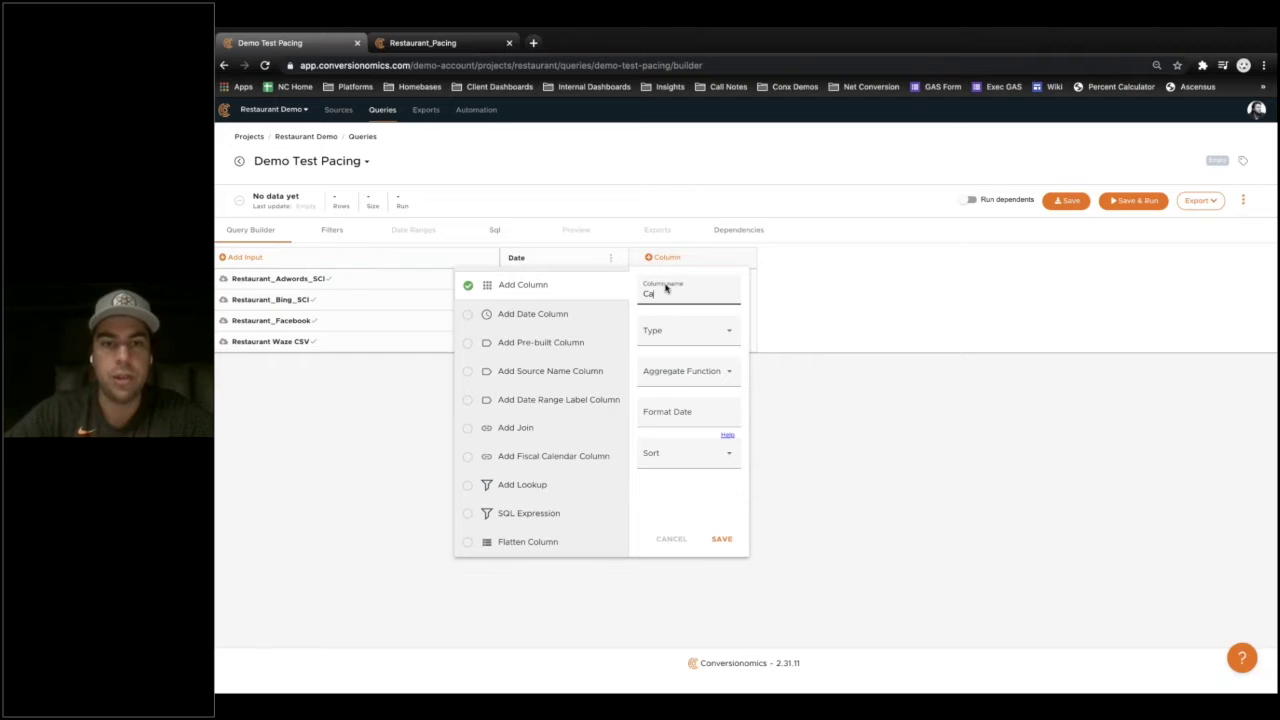
{"action": "left_click", "coordinate": [721, 539]}
Add two more columns named Spend and Source after the Campaign column
{"action": "left_click", "coordinate": [778, 259]}
{"action": "left_click", "coordinate": [790, 289]}
{"action": "type", "text": "C"}
{"action": "left_click", "coordinate": [850, 539]}
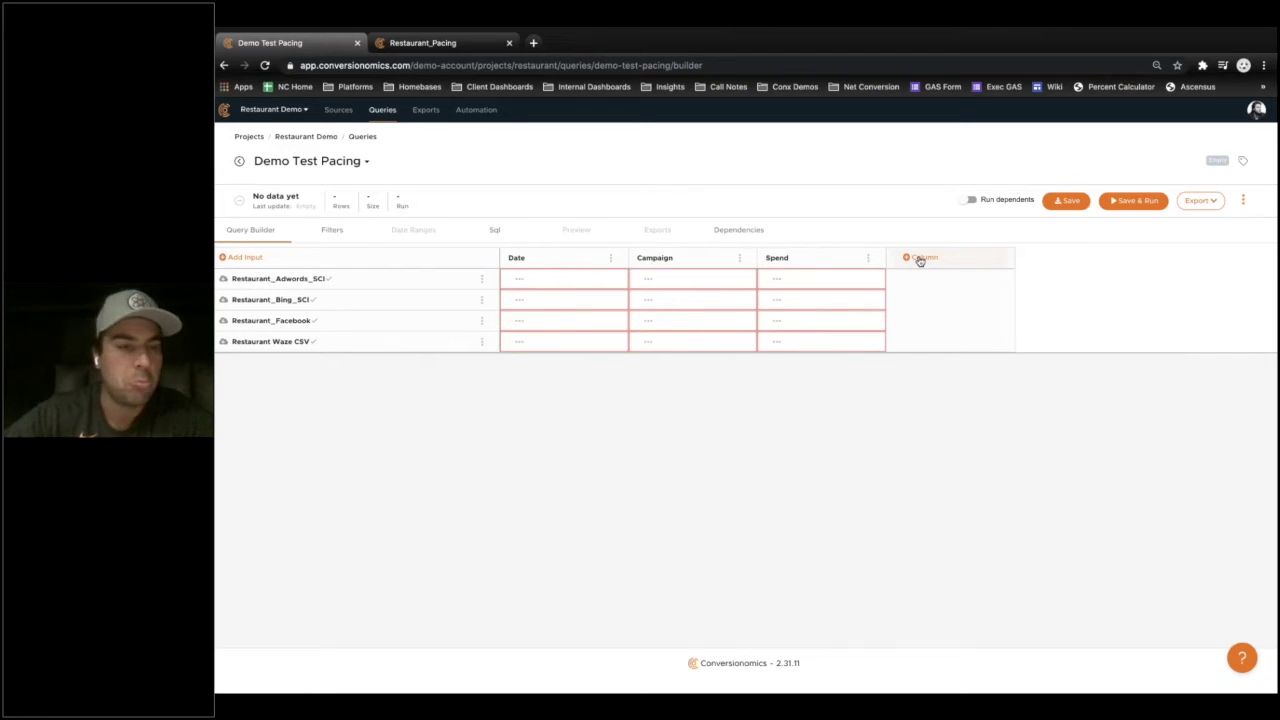
{"action": "left_click", "coordinate": [919, 259]}
{"action": "left_click", "coordinate": [929, 295]}
{"action": "type", "text": "Source"}
{"action": "left_click", "coordinate": [979, 539]}
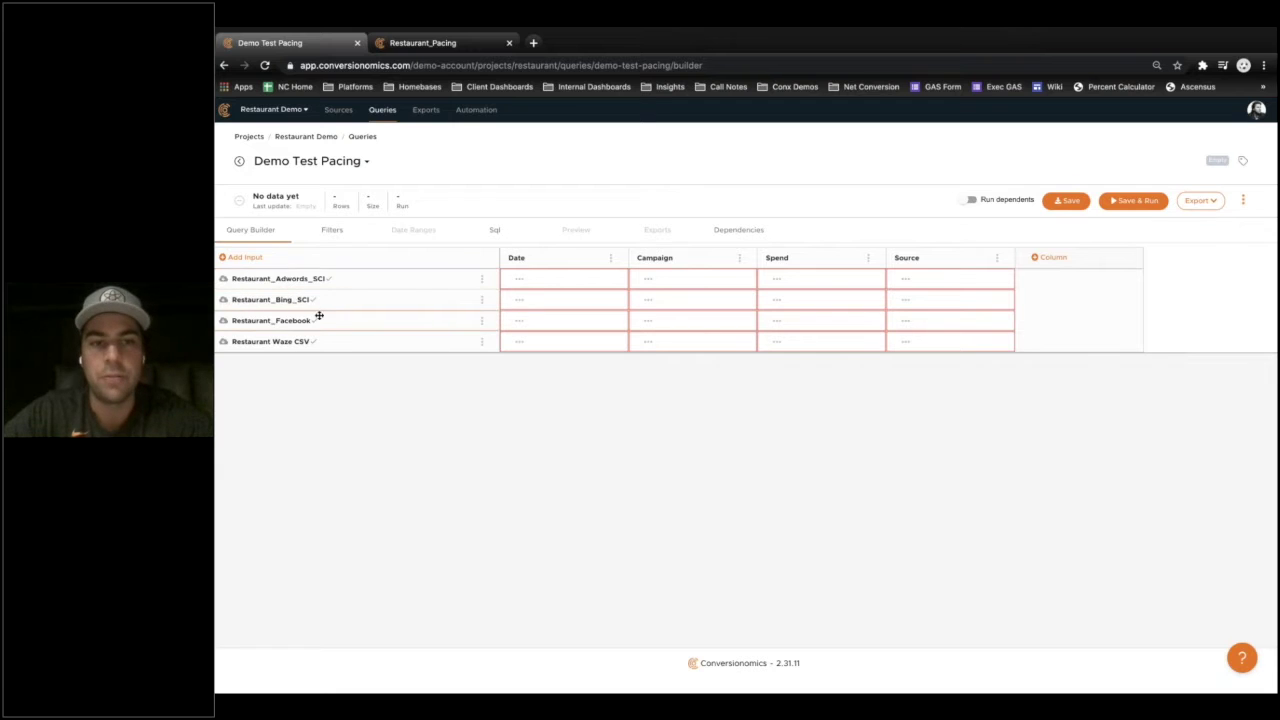
Map the Date column of Restaurant_Adwords_SCI to the Day date field
{"action": "left_click", "coordinate": [520, 284]}
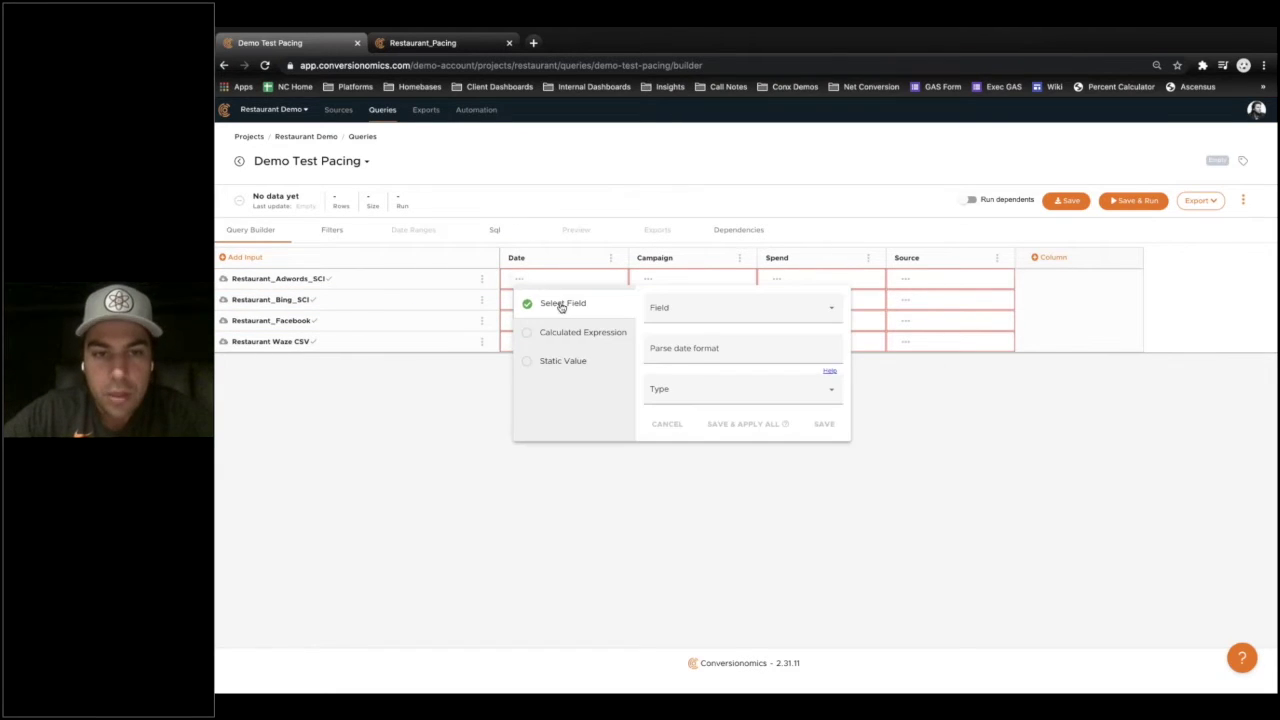
{"action": "left_click", "coordinate": [668, 312]}
{"action": "scroll", "coordinate": [681, 385], "scroll_direction": "down", "scroll_amount": 4}
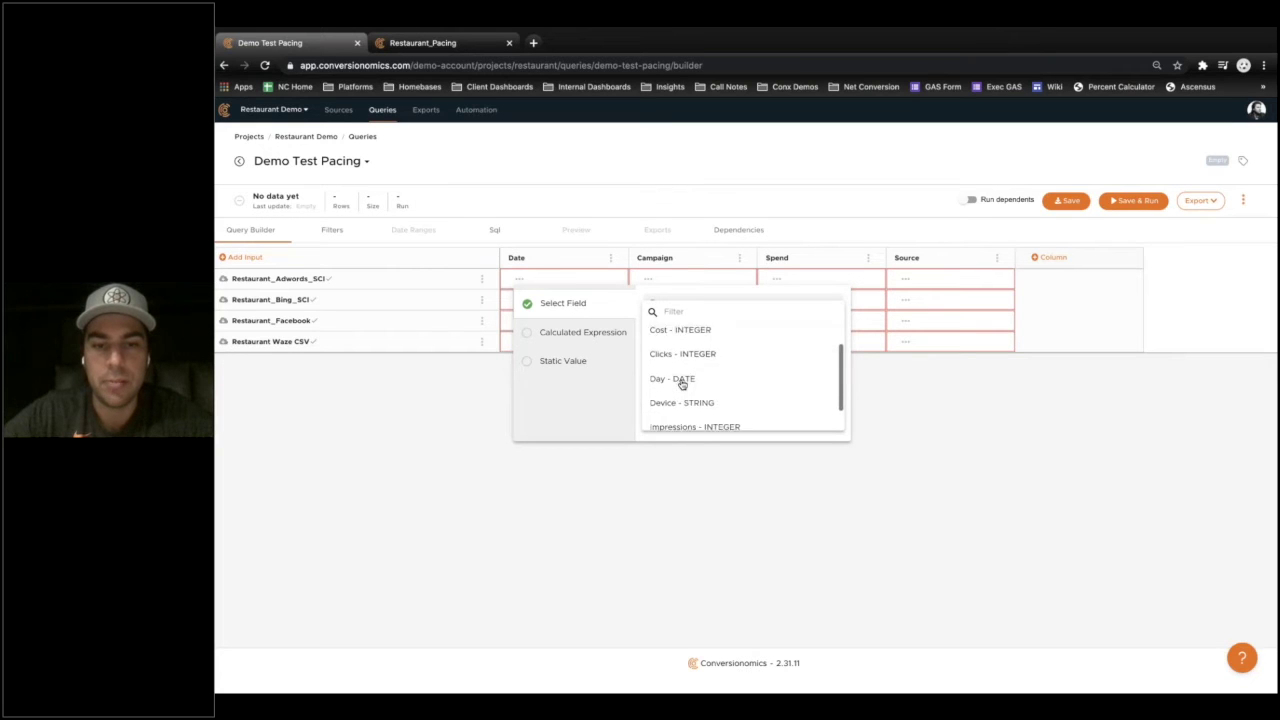
{"action": "left_click", "coordinate": [674, 371]}
{"action": "left_click", "coordinate": [686, 386]}
{"action": "left_click", "coordinate": [683, 381]}
{"action": "left_click", "coordinate": [824, 427]}
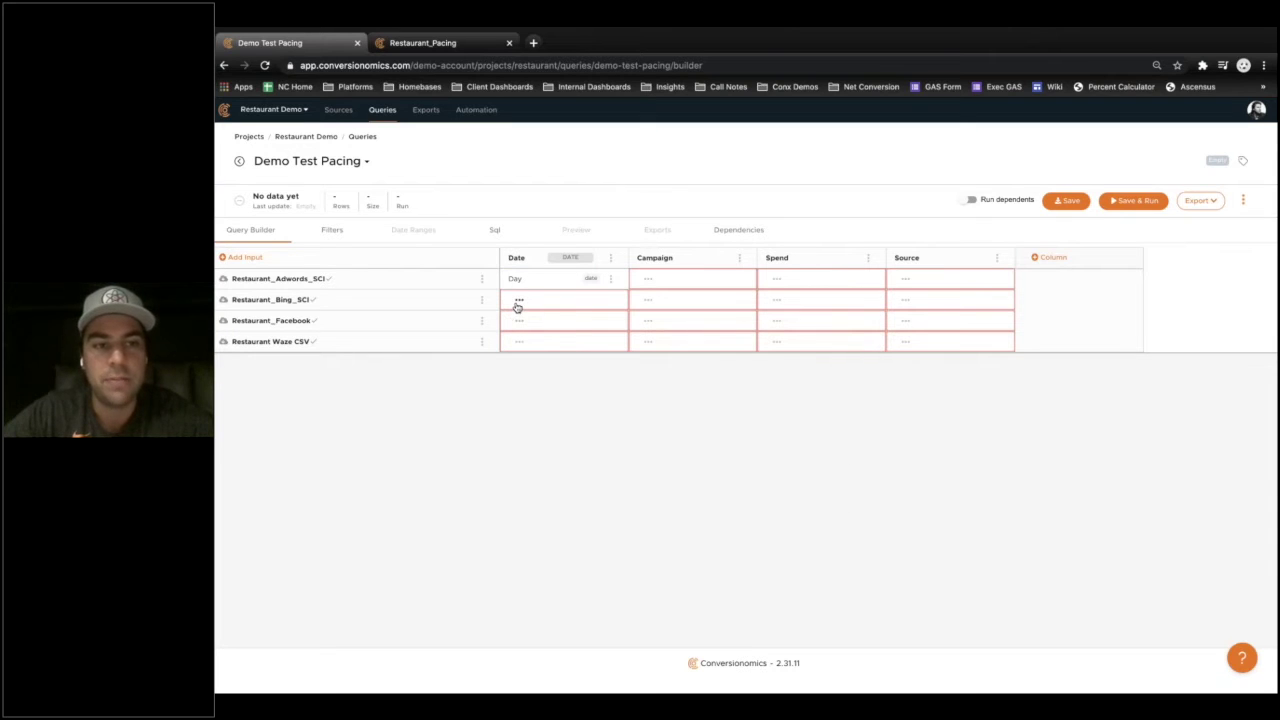
Map the Date column of Restaurant_Bing_SCI to the TimePeriod date field
{"action": "left_click", "coordinate": [517, 302]}
{"action": "left_click", "coordinate": [726, 346]}
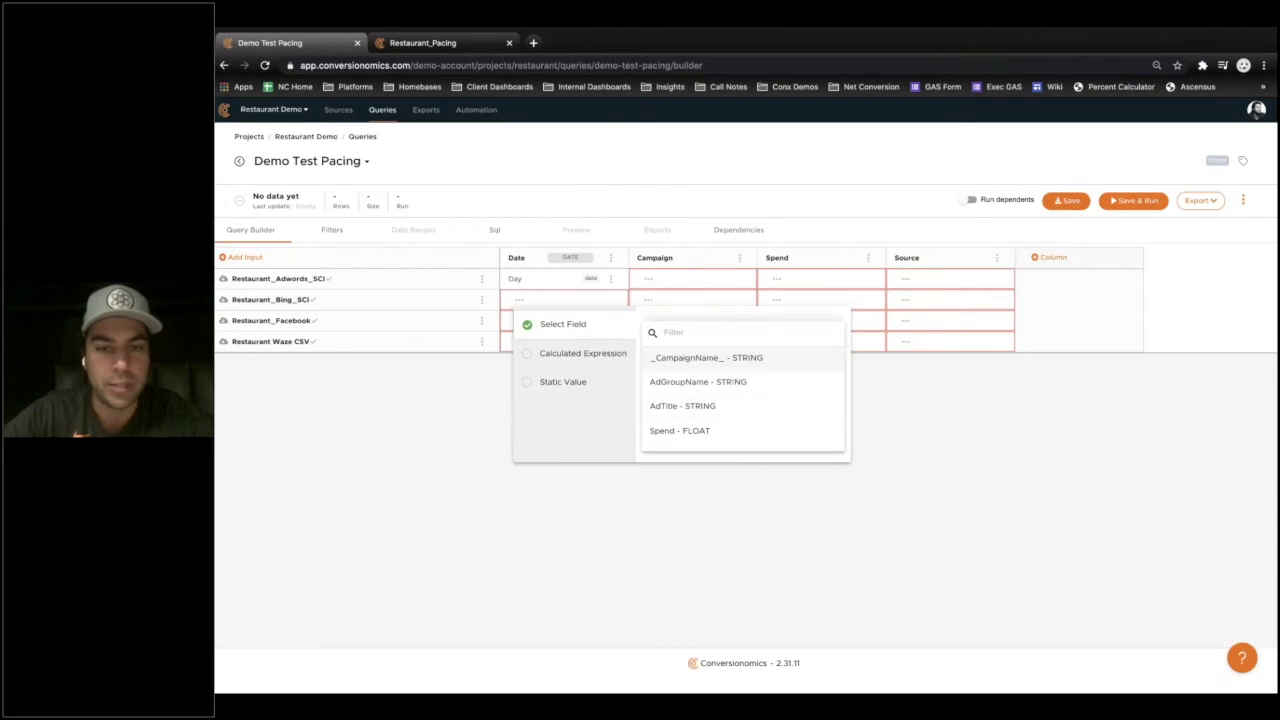
{"action": "scroll", "coordinate": [716, 402], "scroll_direction": "down", "scroll_amount": 1}
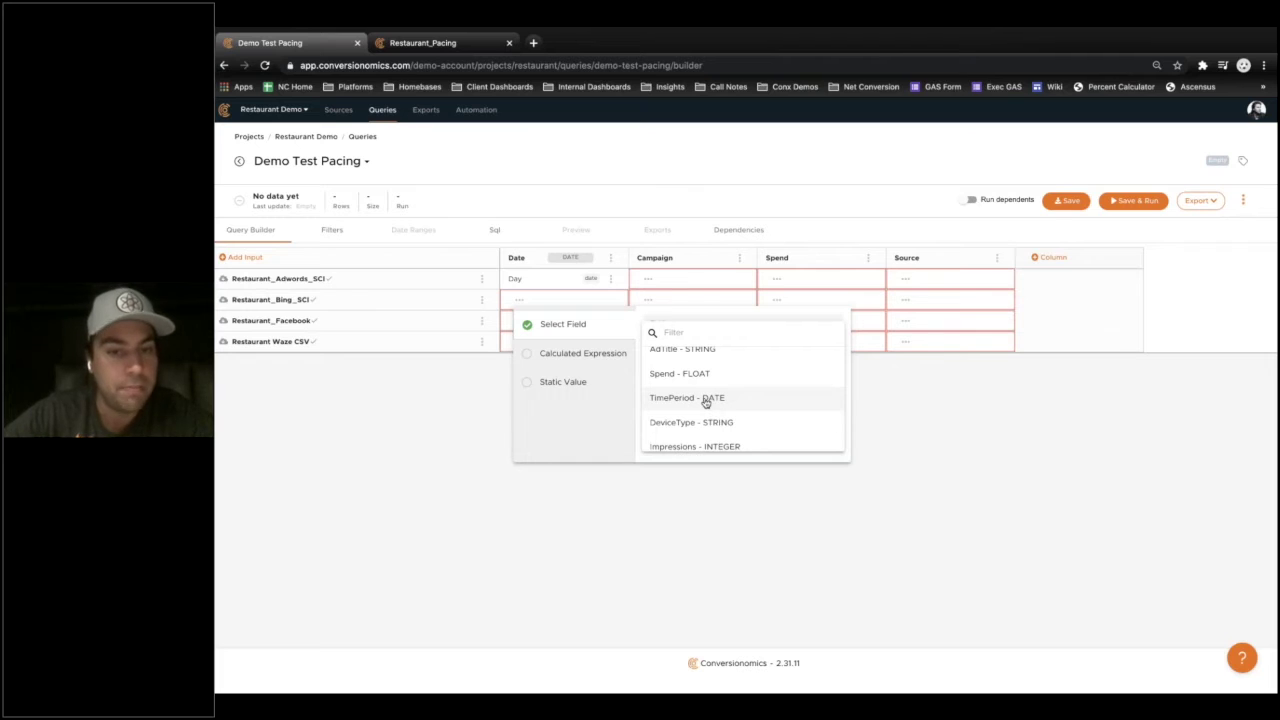
{"action": "left_click", "coordinate": [688, 399]}
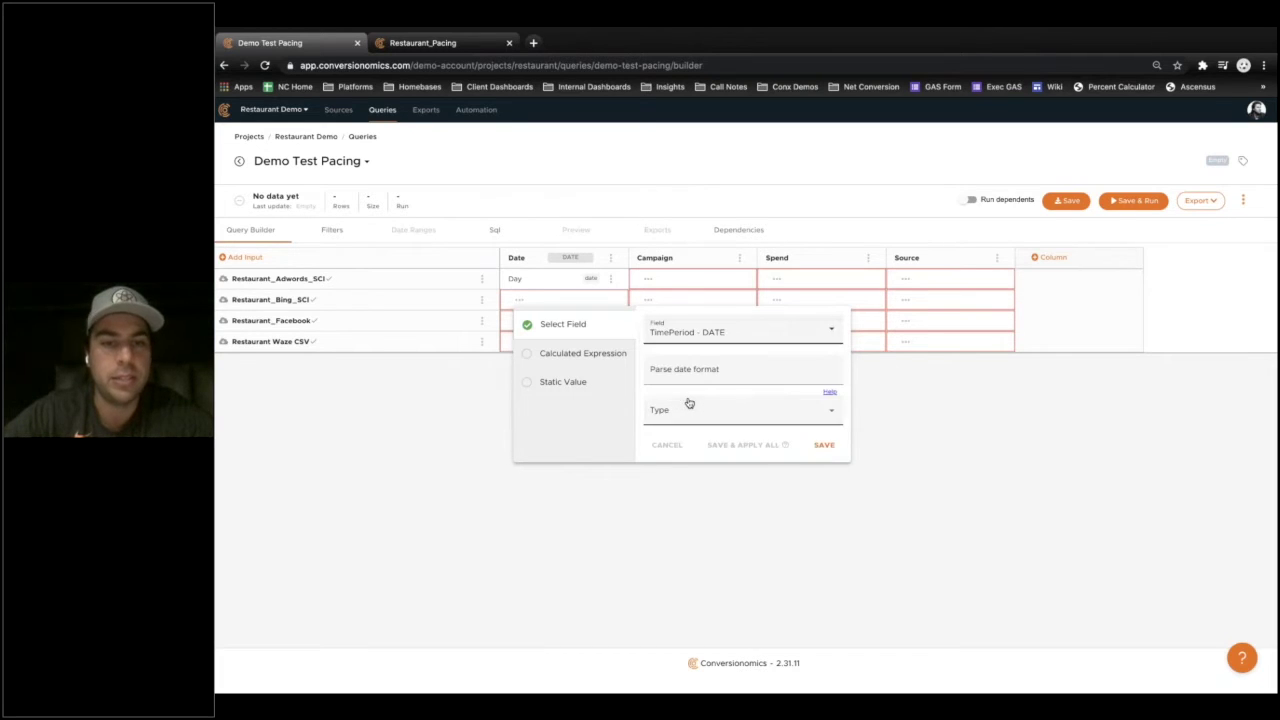
{"action": "left_click", "coordinate": [822, 446]}
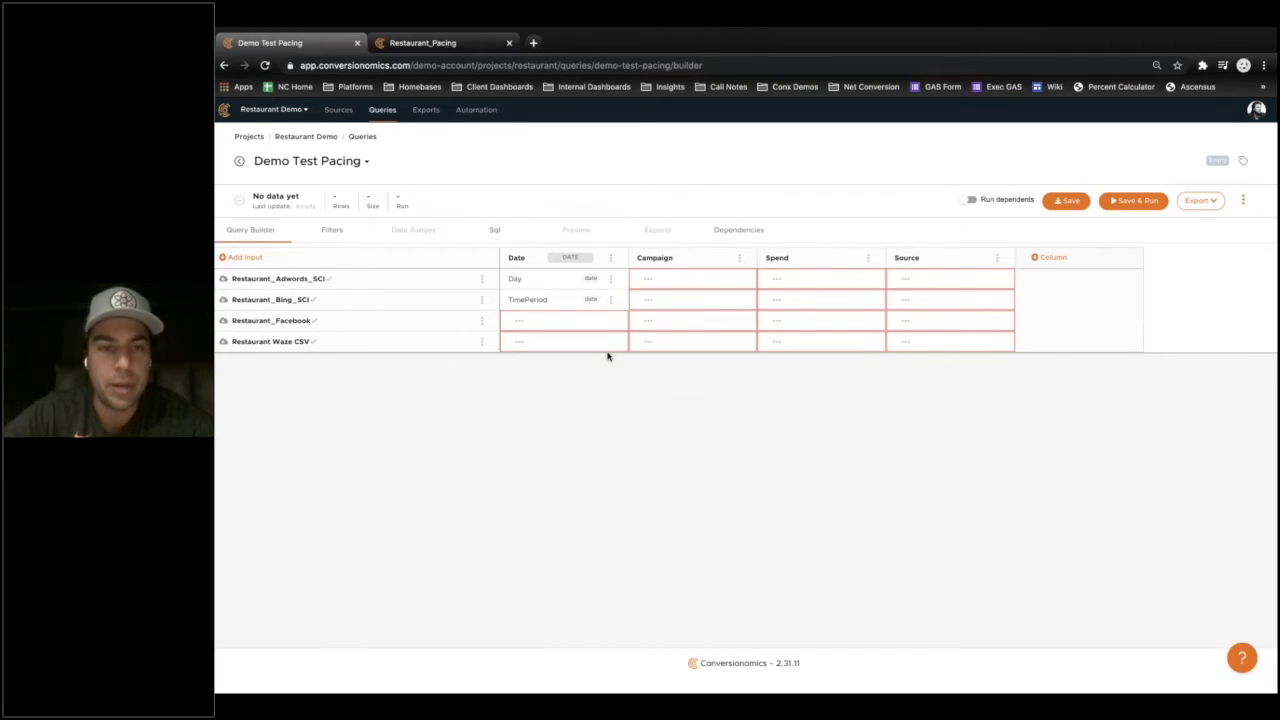
Map the Date column to Reporting_Starts for Restaurant_Facebook and to the Date field for Restaurant Waze CSV
{"action": "left_click", "coordinate": [519, 320]}
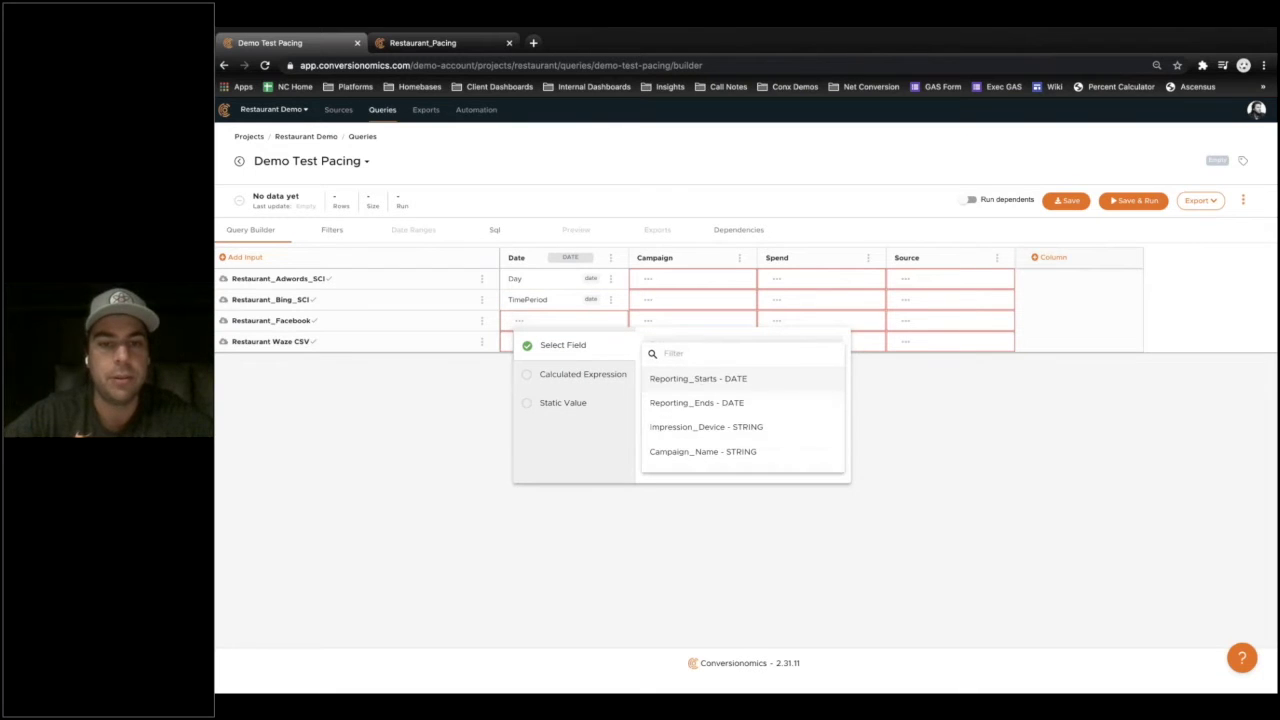
{"action": "left_click", "coordinate": [701, 379]}
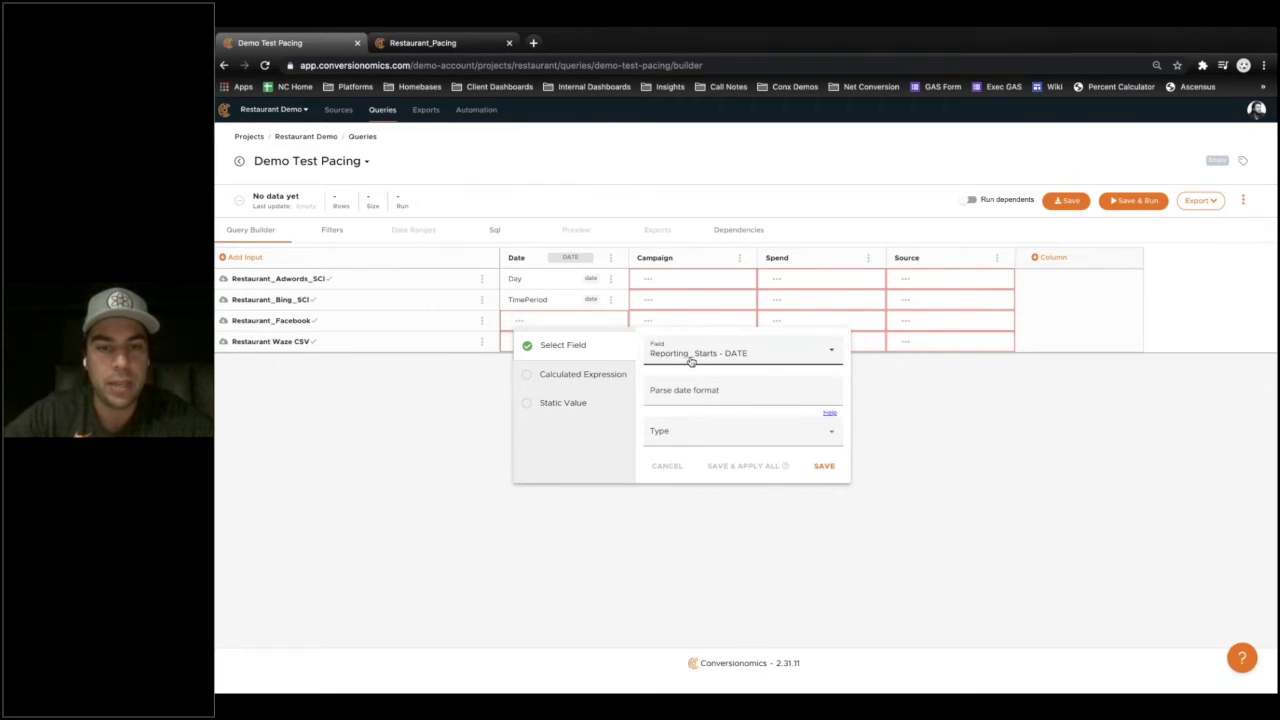
{"action": "left_click", "coordinate": [824, 466]}
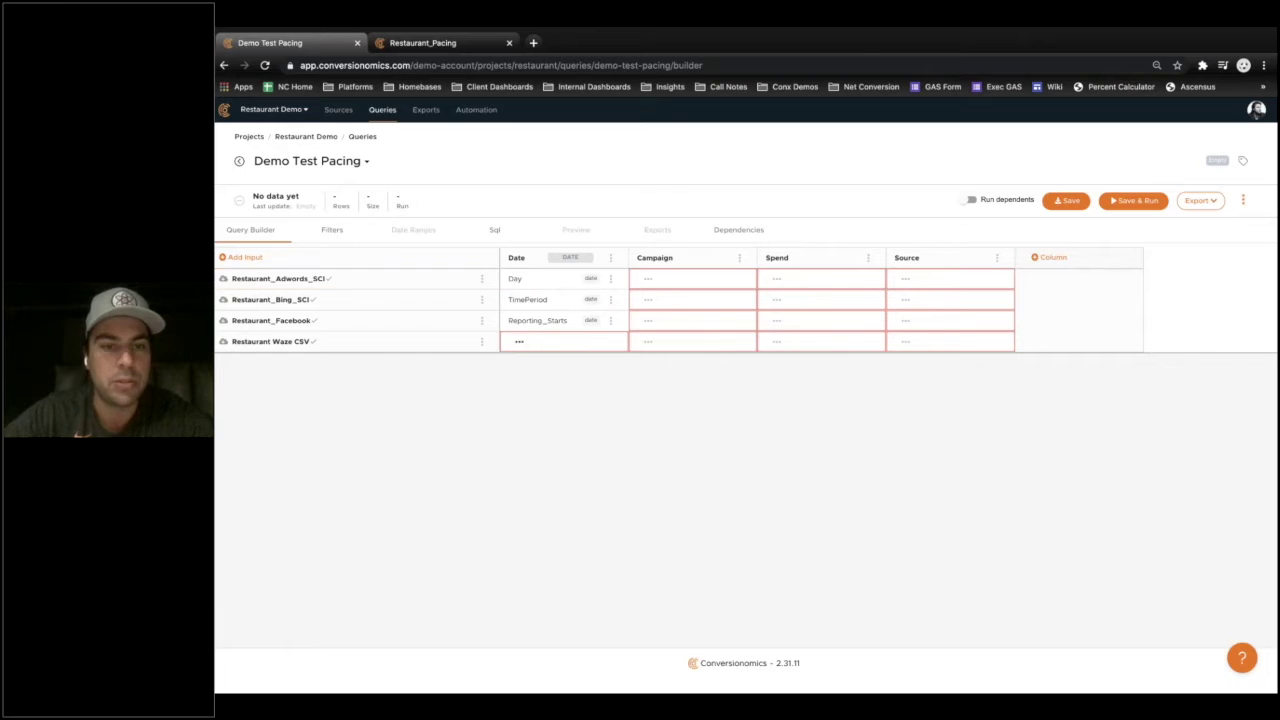
{"action": "left_click", "coordinate": [519, 341]}
{"action": "left_click", "coordinate": [700, 371]}
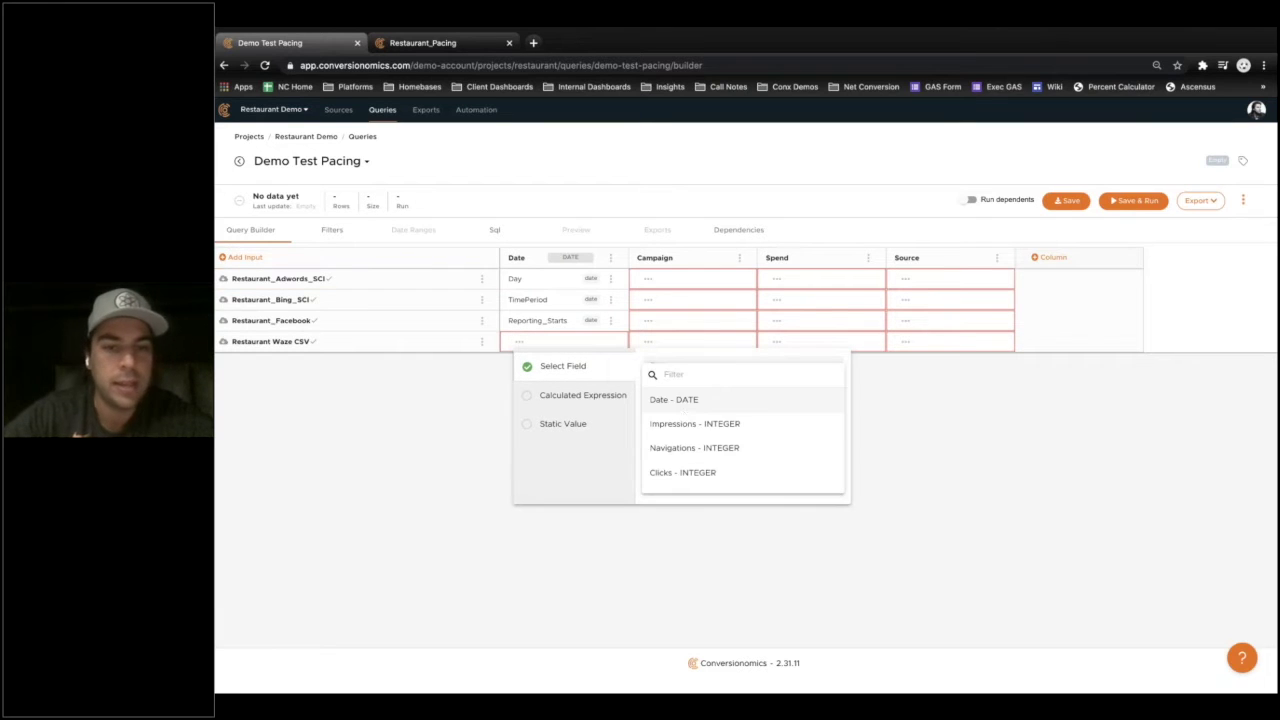
{"action": "left_click", "coordinate": [680, 400]}
{"action": "left_click", "coordinate": [820, 482]}
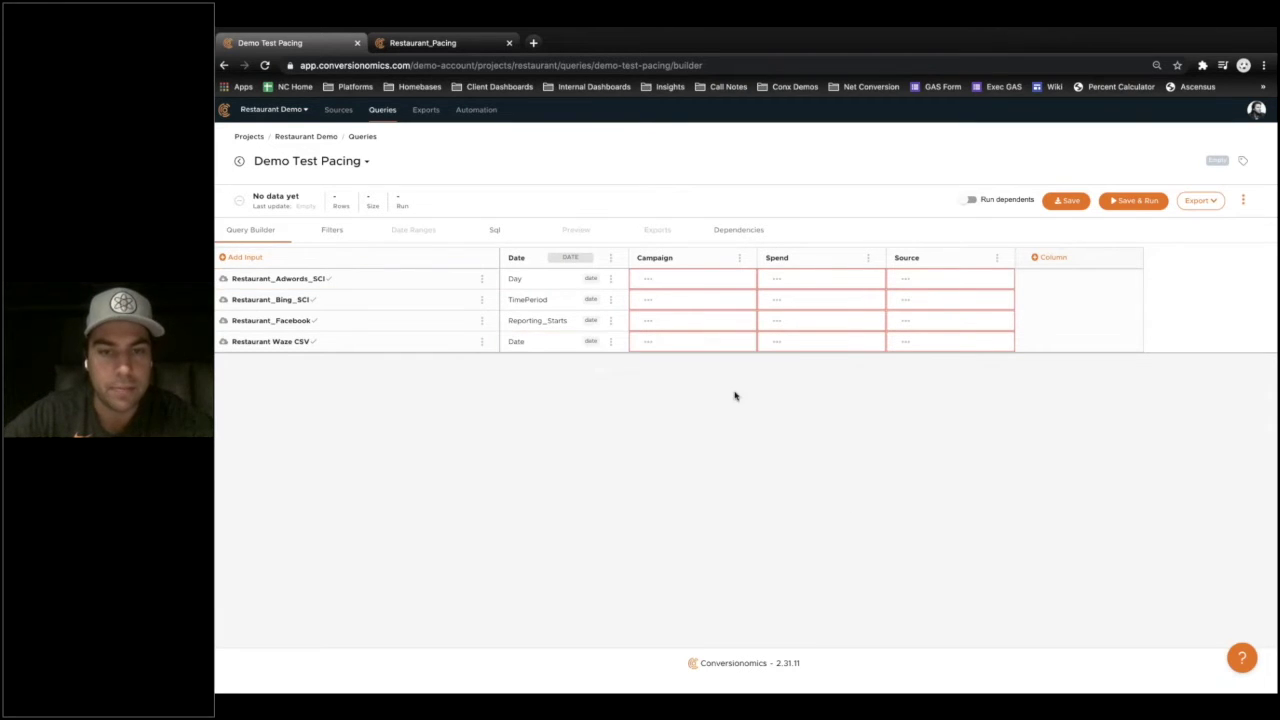
Map the Campaign column to the Campaign field for Restaurant_Adwords_SCI and to _CampaignName_ for Restaurant_Bing_SCI
{"action": "left_click", "coordinate": [650, 281]}
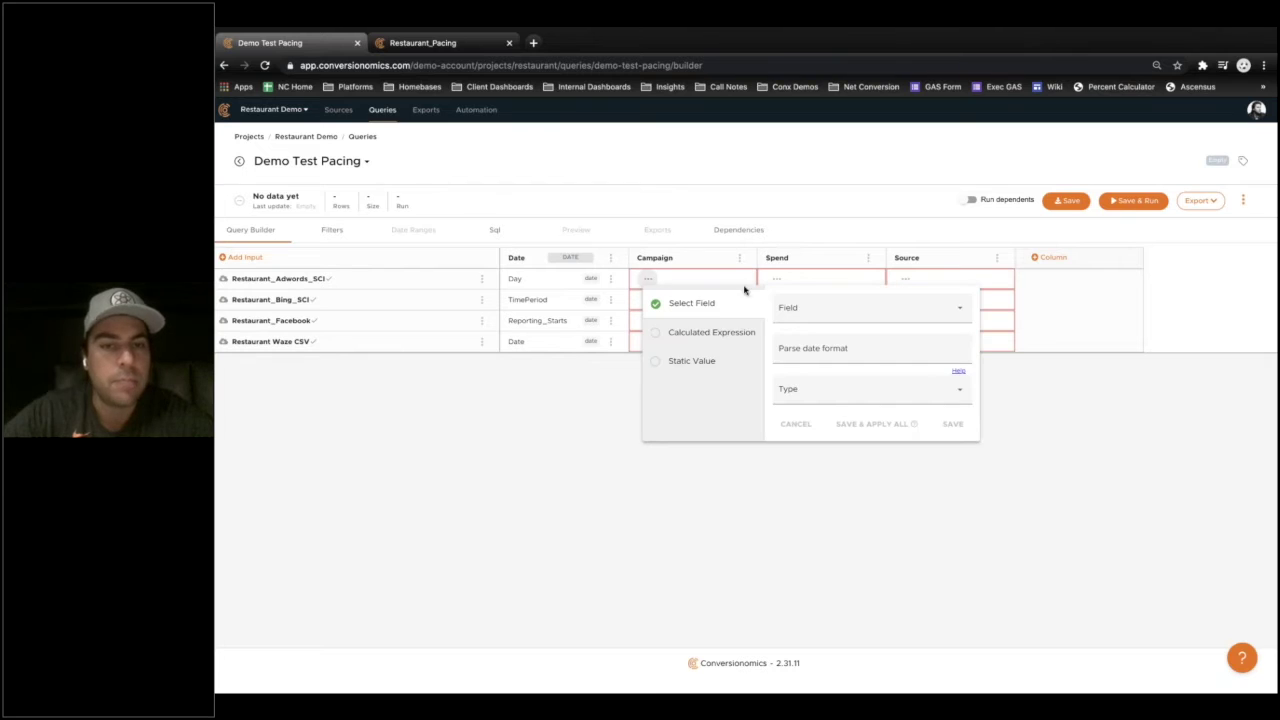
{"action": "left_click", "coordinate": [796, 309]}
{"action": "left_click", "coordinate": [806, 337]}
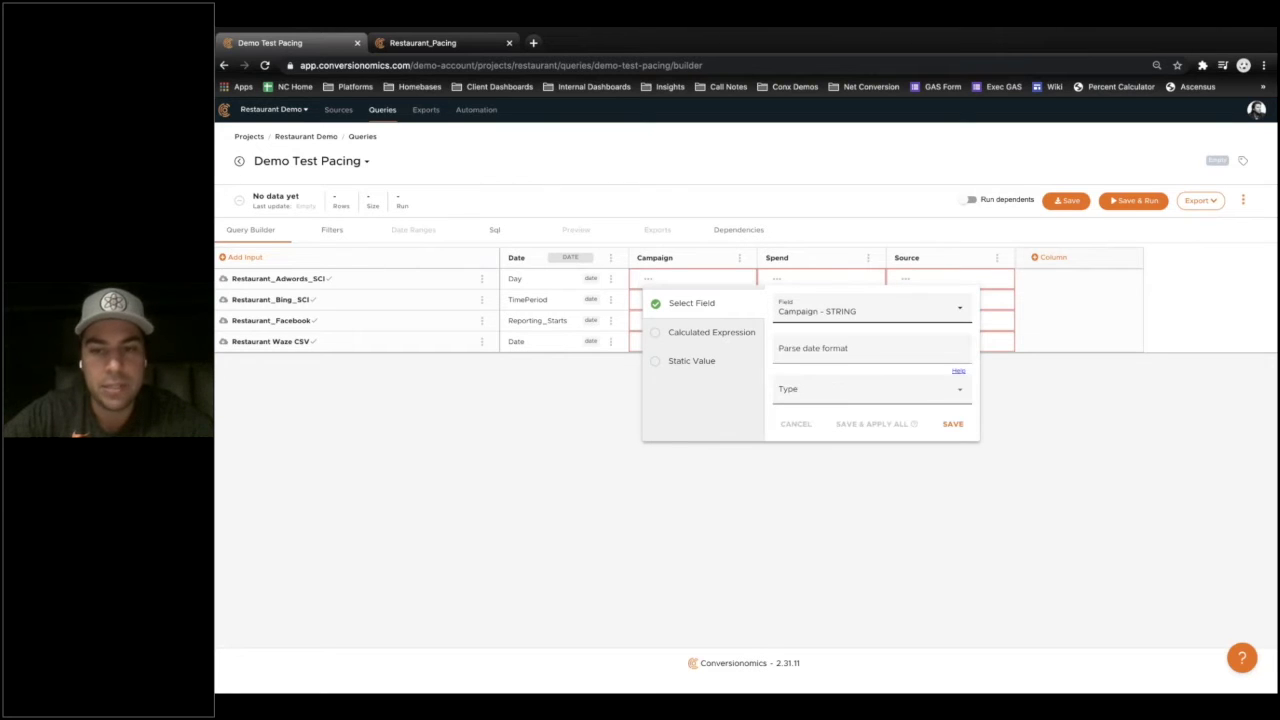
{"action": "left_click", "coordinate": [953, 425]}
{"action": "left_click", "coordinate": [648, 300]}
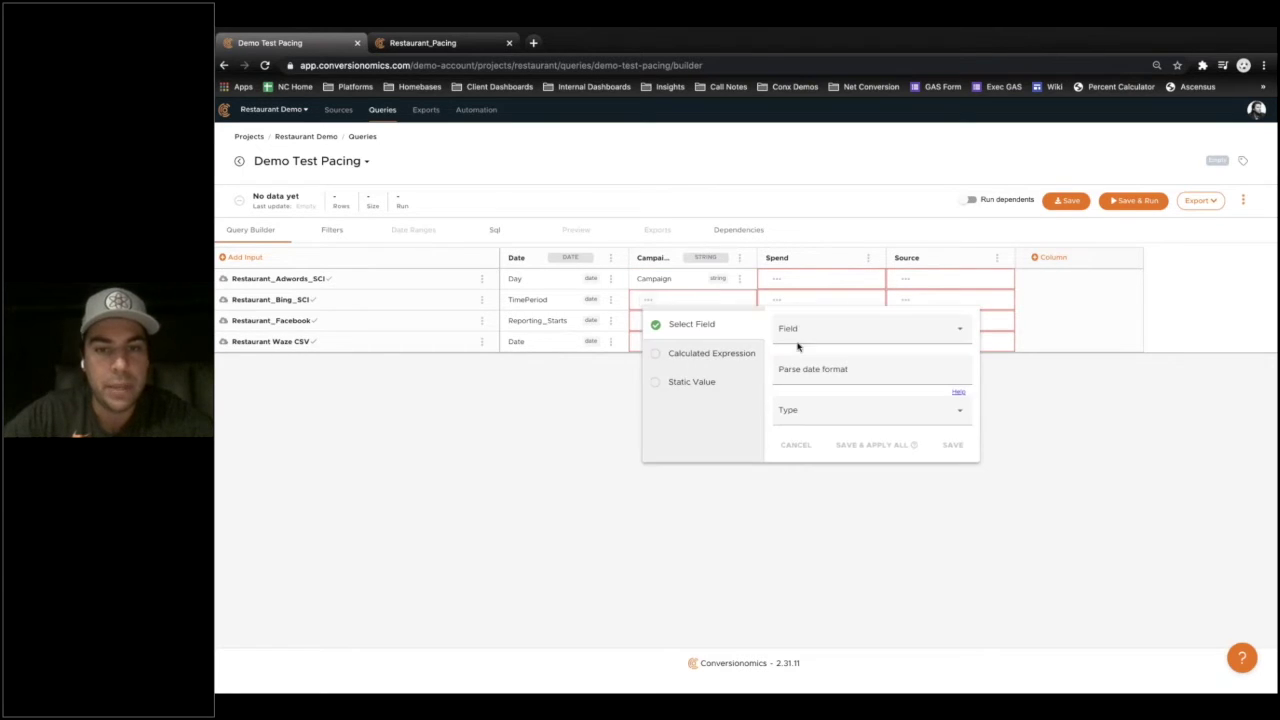
{"action": "left_click", "coordinate": [805, 336]}
{"action": "left_click", "coordinate": [812, 358]}
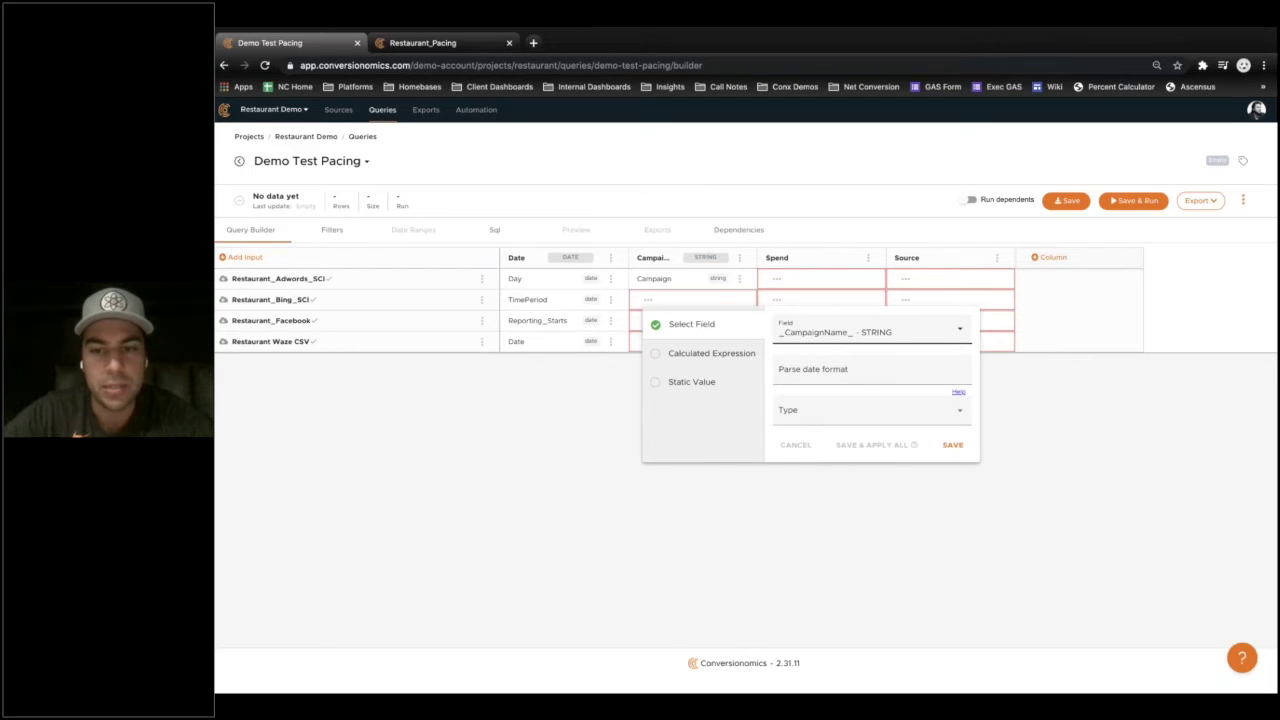
{"action": "left_click", "coordinate": [955, 439]}
Map the Campaign column of Restaurant_Facebook to the Campaign_Name string field
{"action": "left_click", "coordinate": [653, 327]}
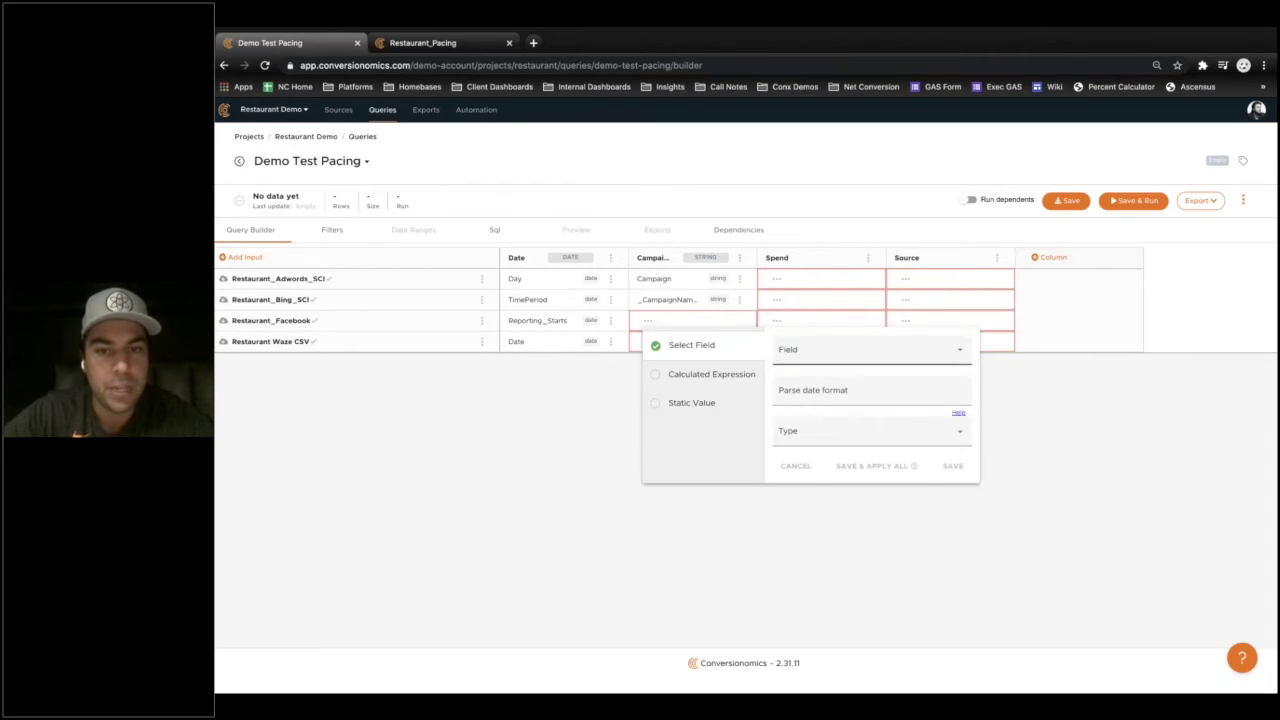
{"action": "left_click", "coordinate": [805, 349]}
{"action": "left_click", "coordinate": [815, 452]}
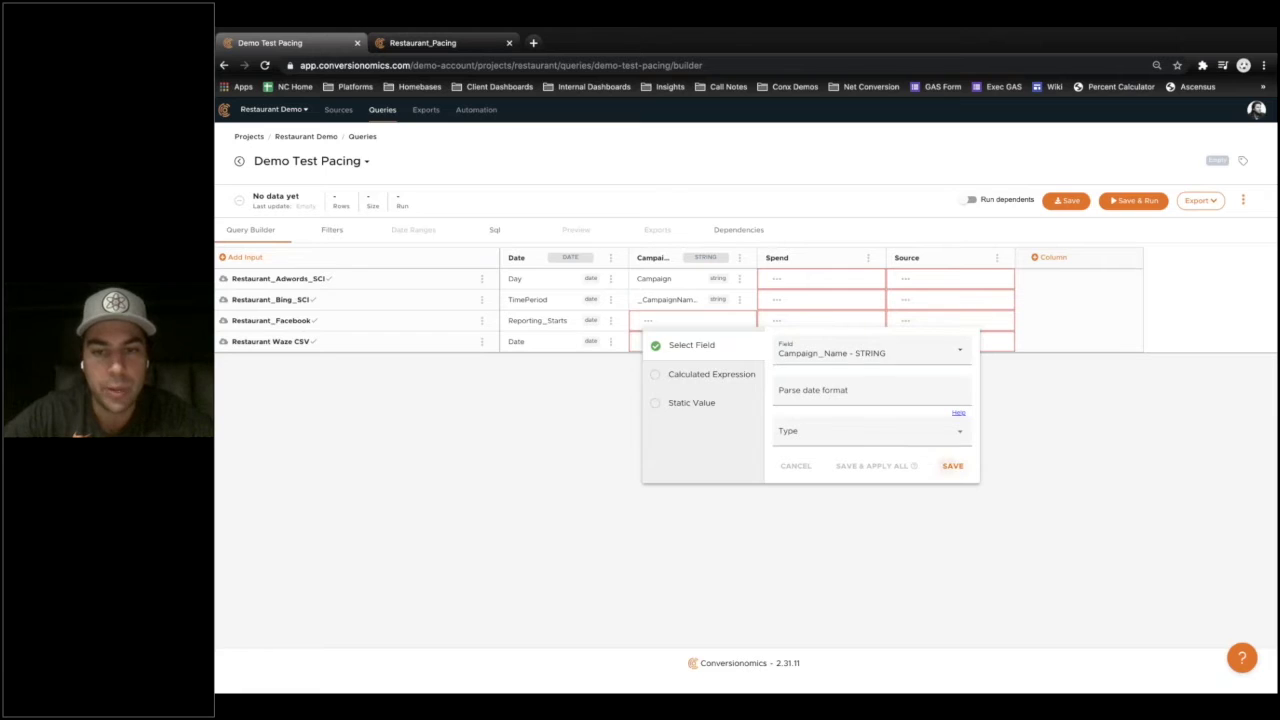
{"action": "left_click", "coordinate": [950, 466]}
Set the Campaign column of Restaurant Waze CSV to the static value "Waze" with type STRING
{"action": "left_click", "coordinate": [650, 341]}
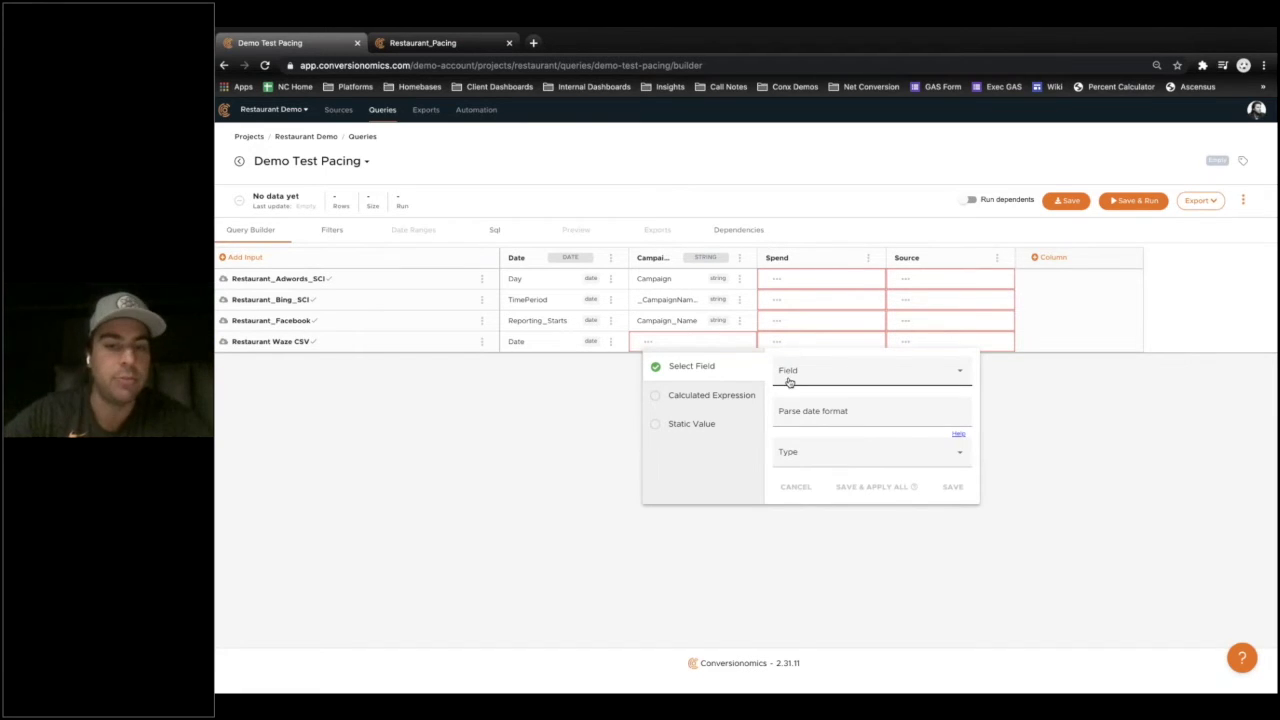
{"action": "left_click", "coordinate": [710, 425]}
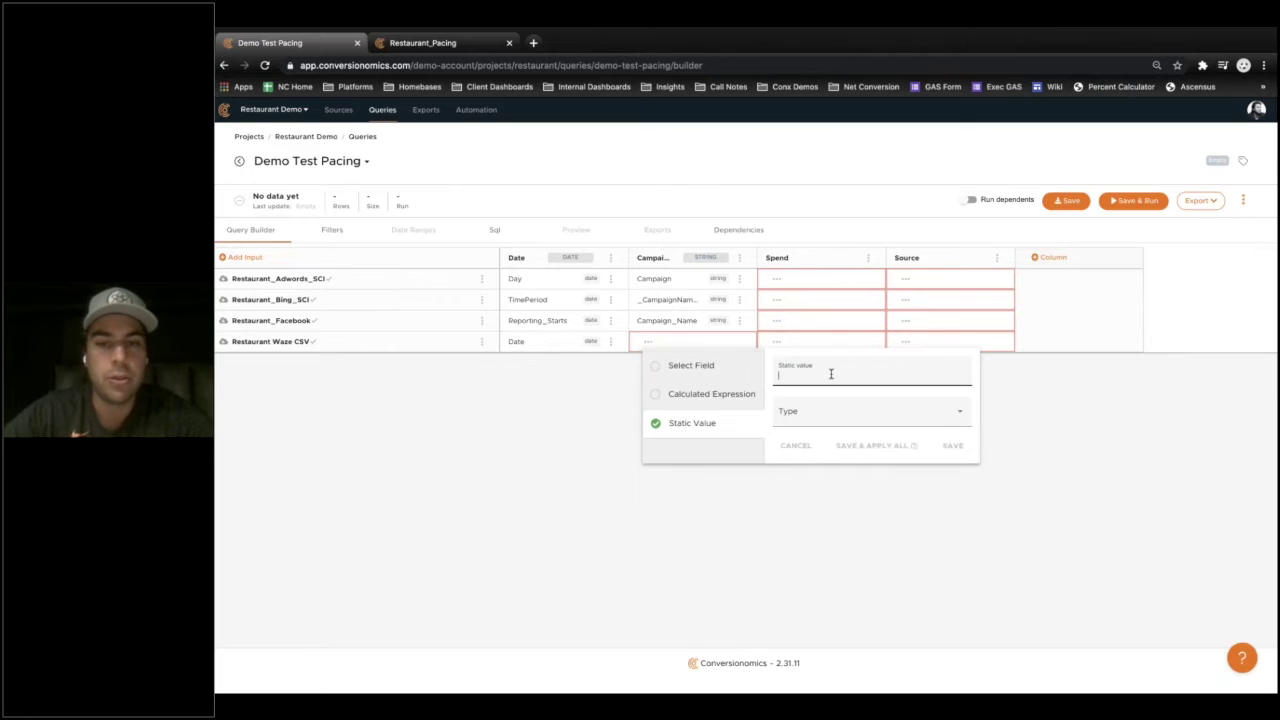
{"action": "type", "text": "Waze"}
{"action": "left_click", "coordinate": [822, 411]}
{"action": "left_click", "coordinate": [820, 414]}
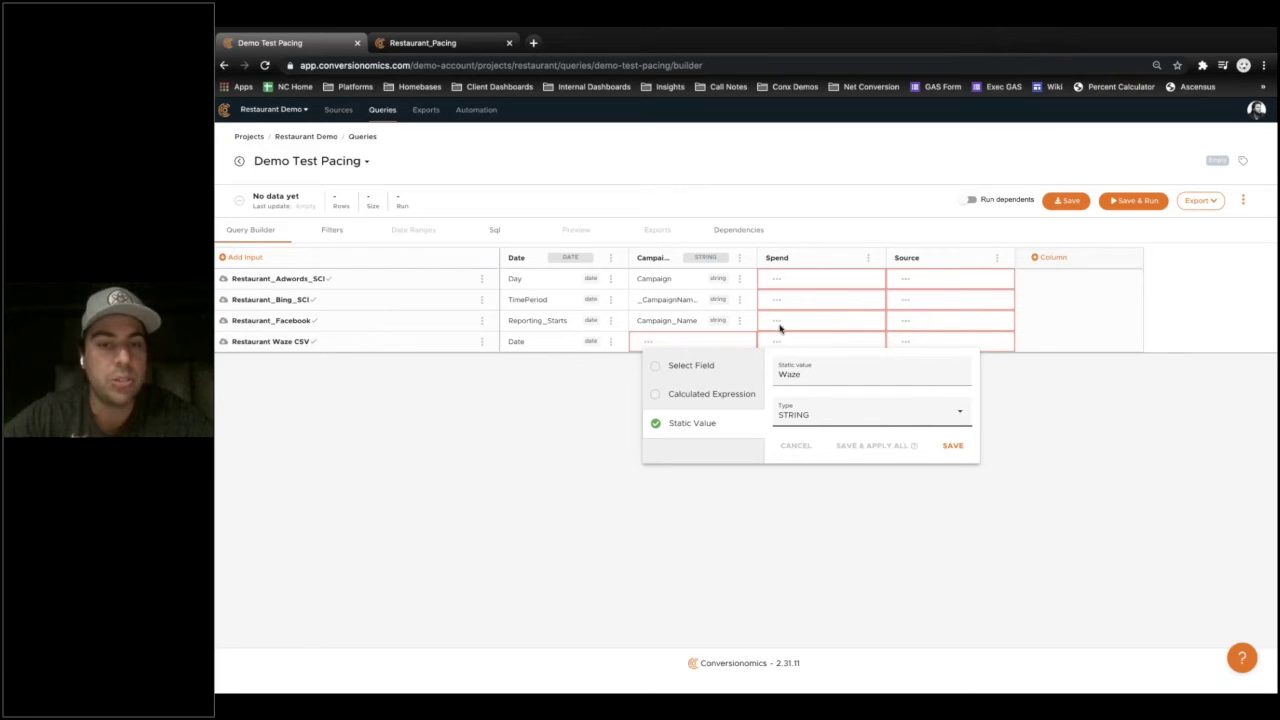
{"action": "left_click", "coordinate": [958, 452]}
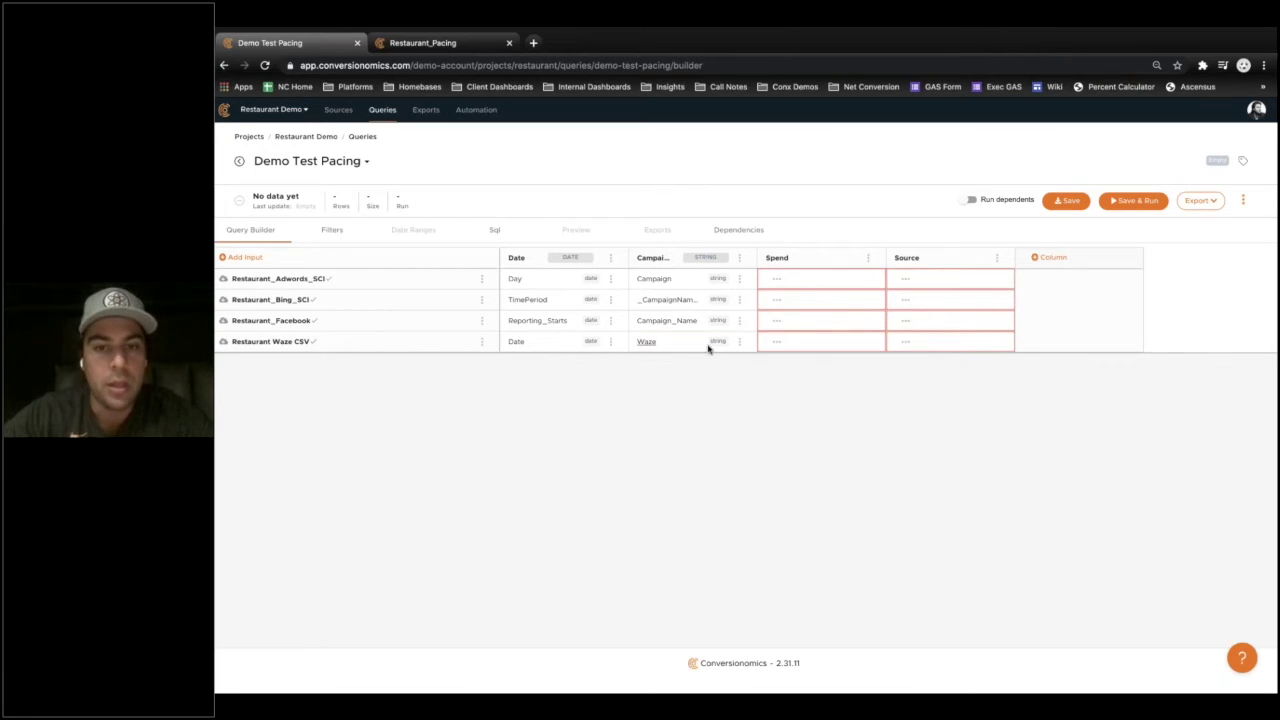
Map the Spend column of Restaurant_Adwords_SCI to the Cost integer field
{"action": "left_click", "coordinate": [776, 283]}
{"action": "left_click", "coordinate": [926, 304]}
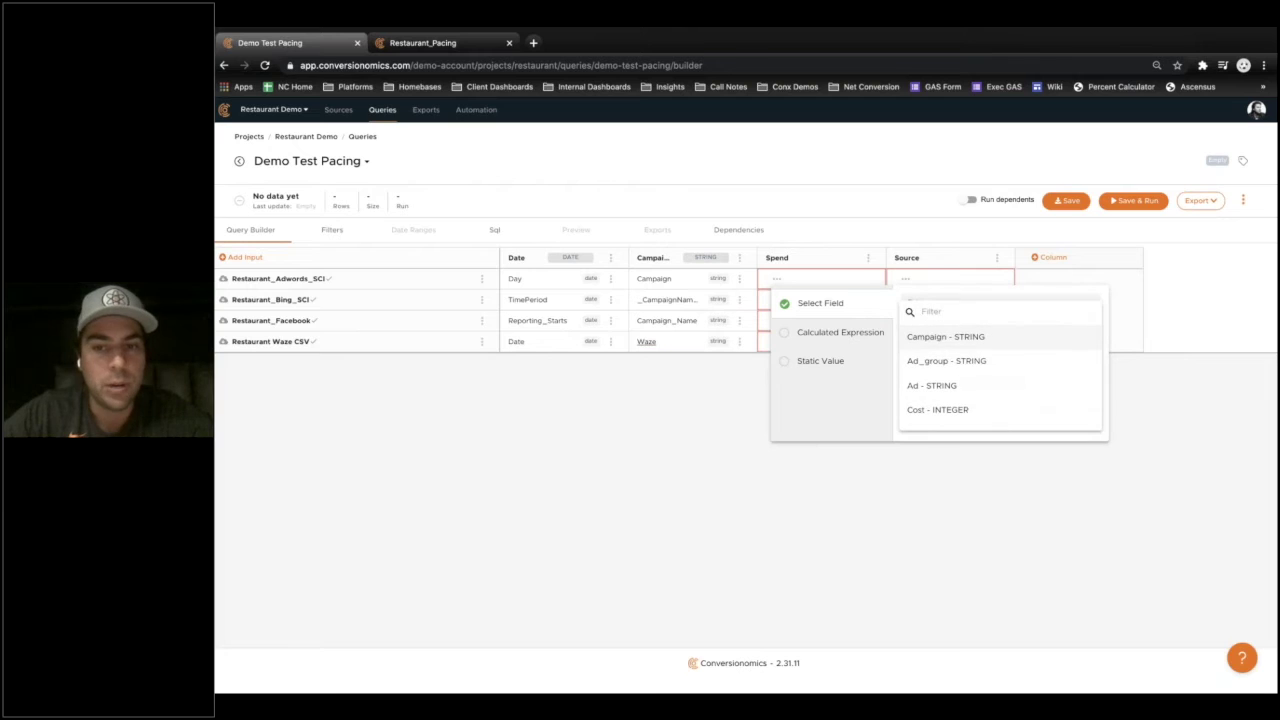
{"action": "scroll", "coordinate": [940, 376], "scroll_direction": "down", "scroll_amount": 1}
{"action": "left_click", "coordinate": [937, 383]}
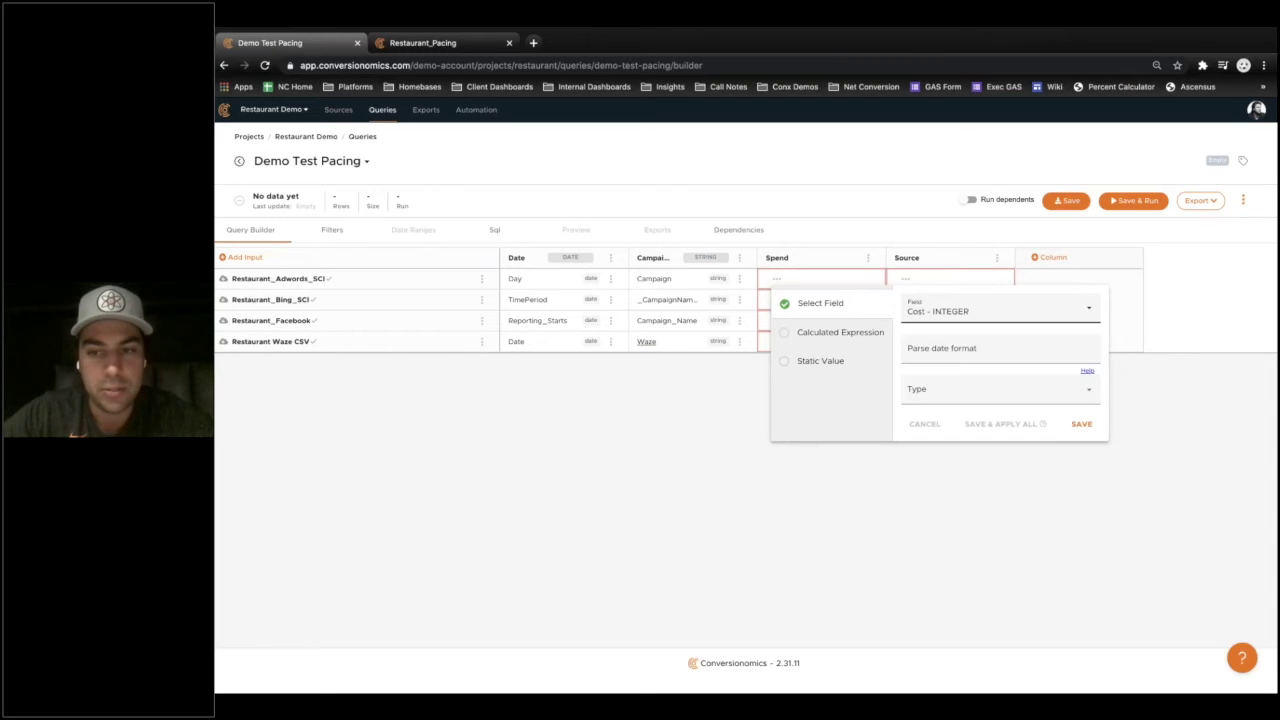
{"action": "left_click", "coordinate": [1076, 422]}
Map the Spend column of Restaurant_Bing_SCI to its Spend field
{"action": "left_click", "coordinate": [776, 301]}
{"action": "left_click", "coordinate": [928, 331]}
{"action": "scroll", "coordinate": [946, 380], "scroll_direction": "down", "scroll_amount": 2}
{"action": "left_click", "coordinate": [930, 382]}
{"action": "left_click", "coordinate": [1078, 443]}
Map the Spend column of Restaurant_Facebook to the Amount_Spent__USD_ float field
{"action": "left_click", "coordinate": [776, 320]}
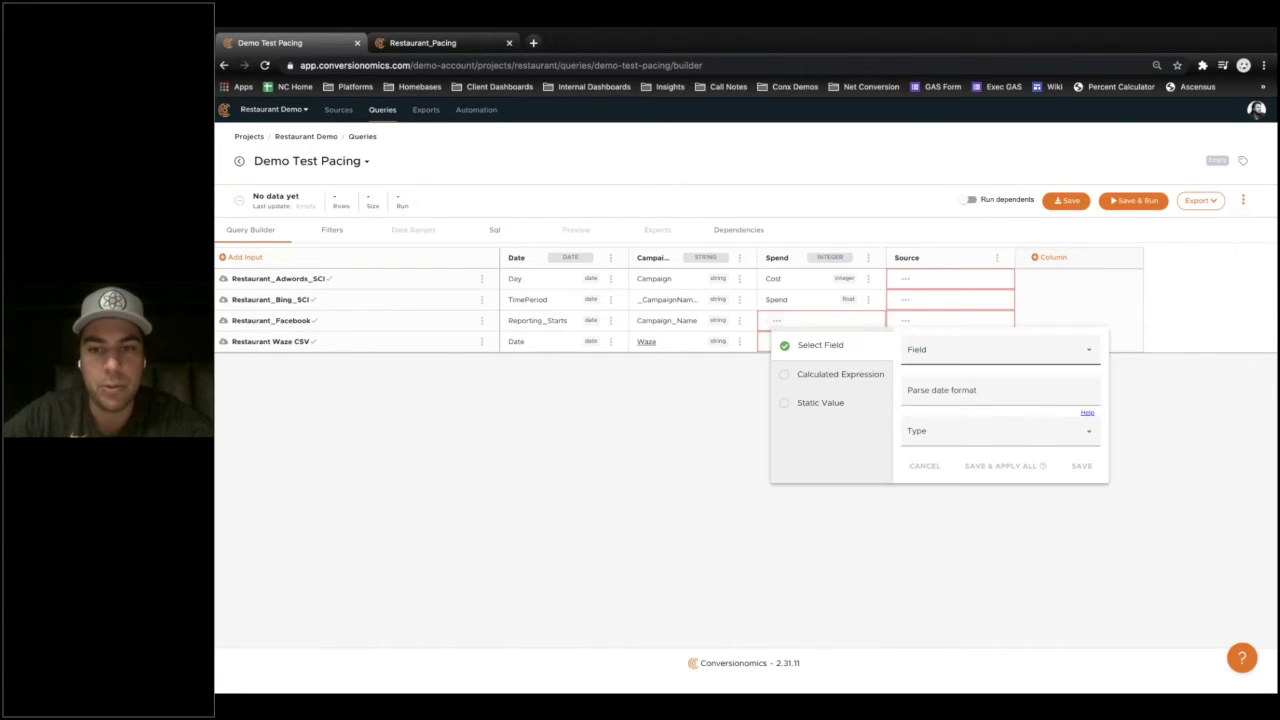
{"action": "left_click", "coordinate": [928, 352]}
{"action": "scroll", "coordinate": [960, 410], "scroll_direction": "down", "scroll_amount": 3}
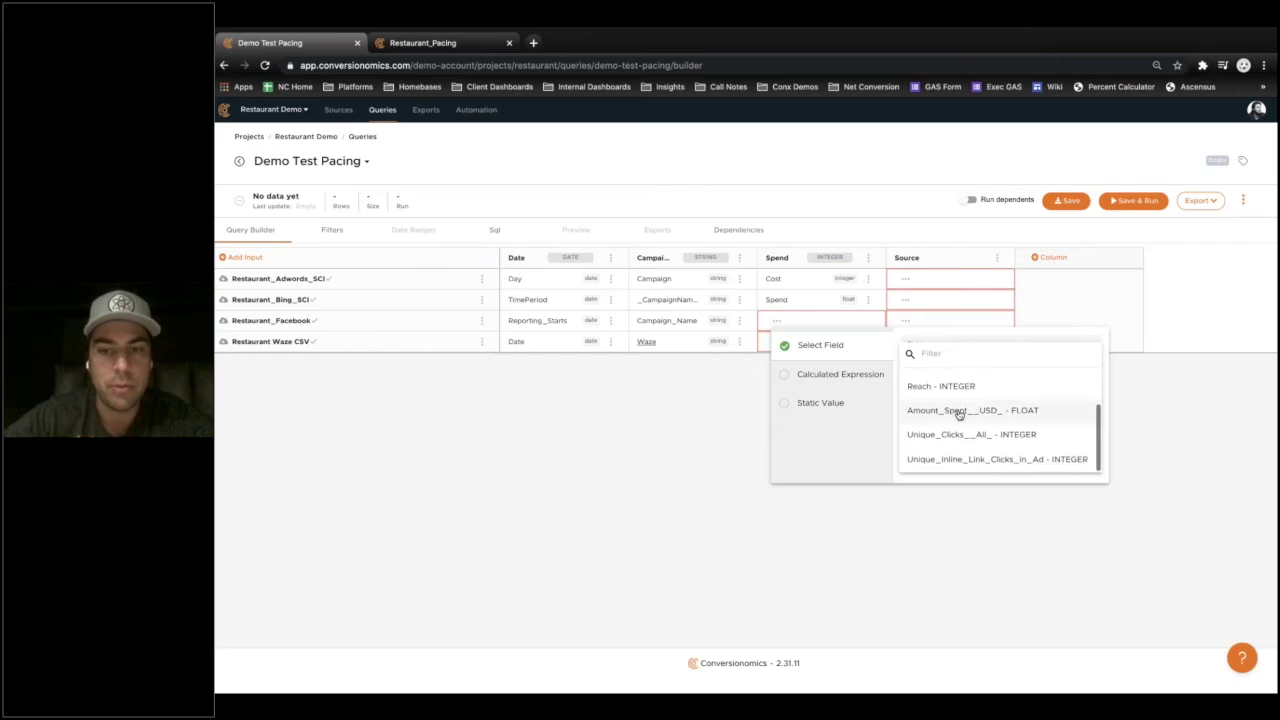
{"action": "left_click", "coordinate": [943, 409]}
{"action": "left_click", "coordinate": [1078, 466]}
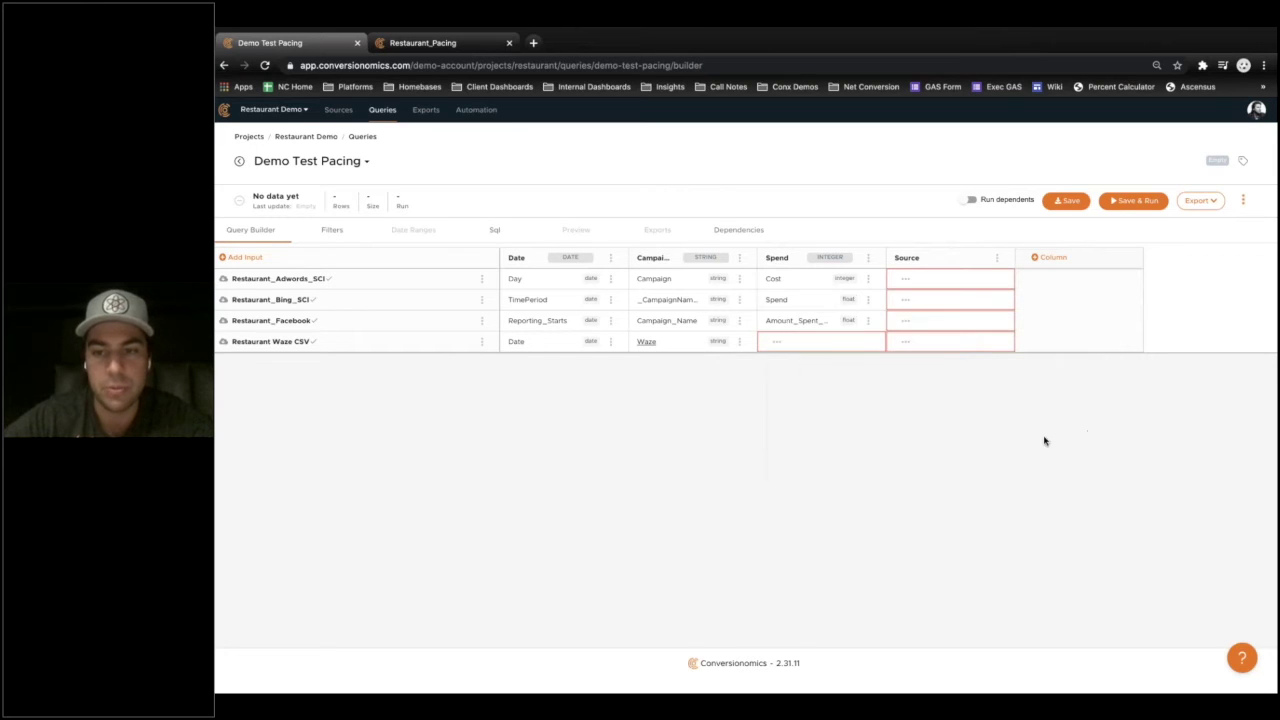
Find the Spent__Amount_spent_during_the_dates field and map the Spend column of Restaurant Waze CSV to it
{"action": "left_click", "coordinate": [849, 345]}
{"action": "left_click", "coordinate": [966, 374]}
{"action": "scroll", "coordinate": [960, 420], "scroll_direction": "down", "scroll_amount": 2}
{"action": "type", "text": "spen"}
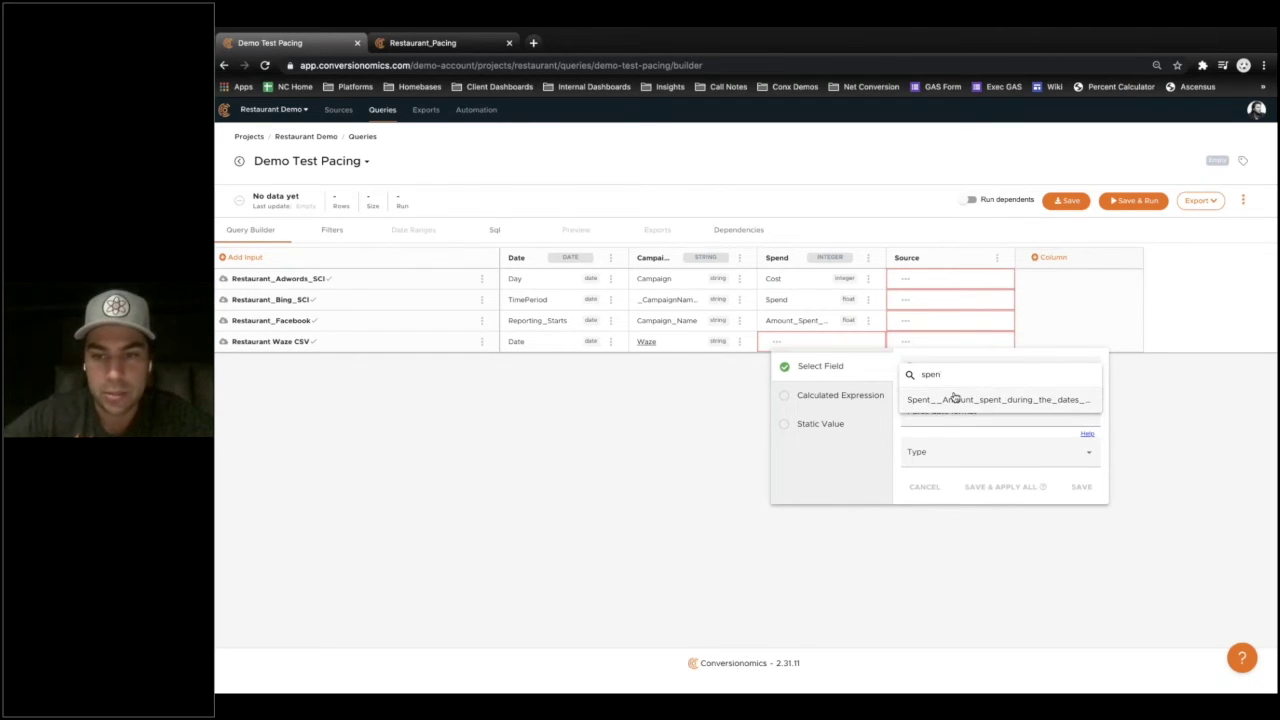
{"action": "left_click", "coordinate": [955, 398]}
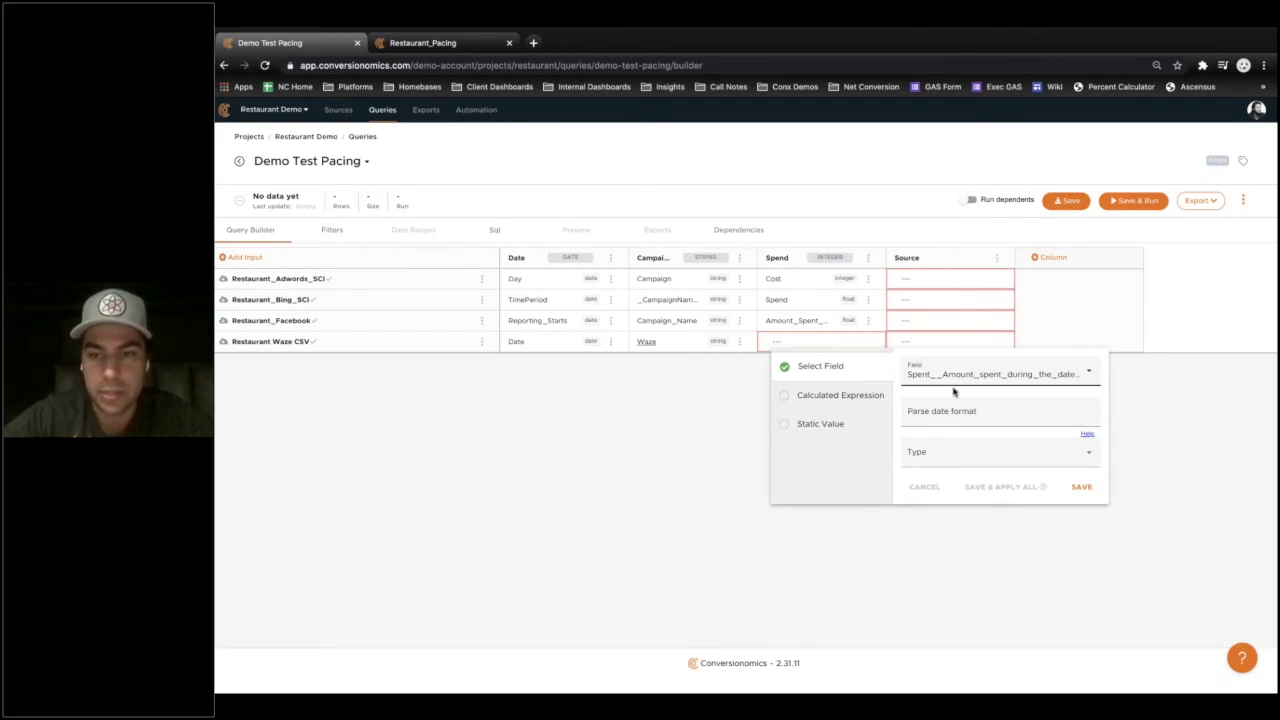
{"action": "left_click", "coordinate": [1081, 487]}
{"action": "left_click", "coordinate": [810, 341]}
{"action": "left_click", "coordinate": [951, 371]}
{"action": "type", "text": "spend"}
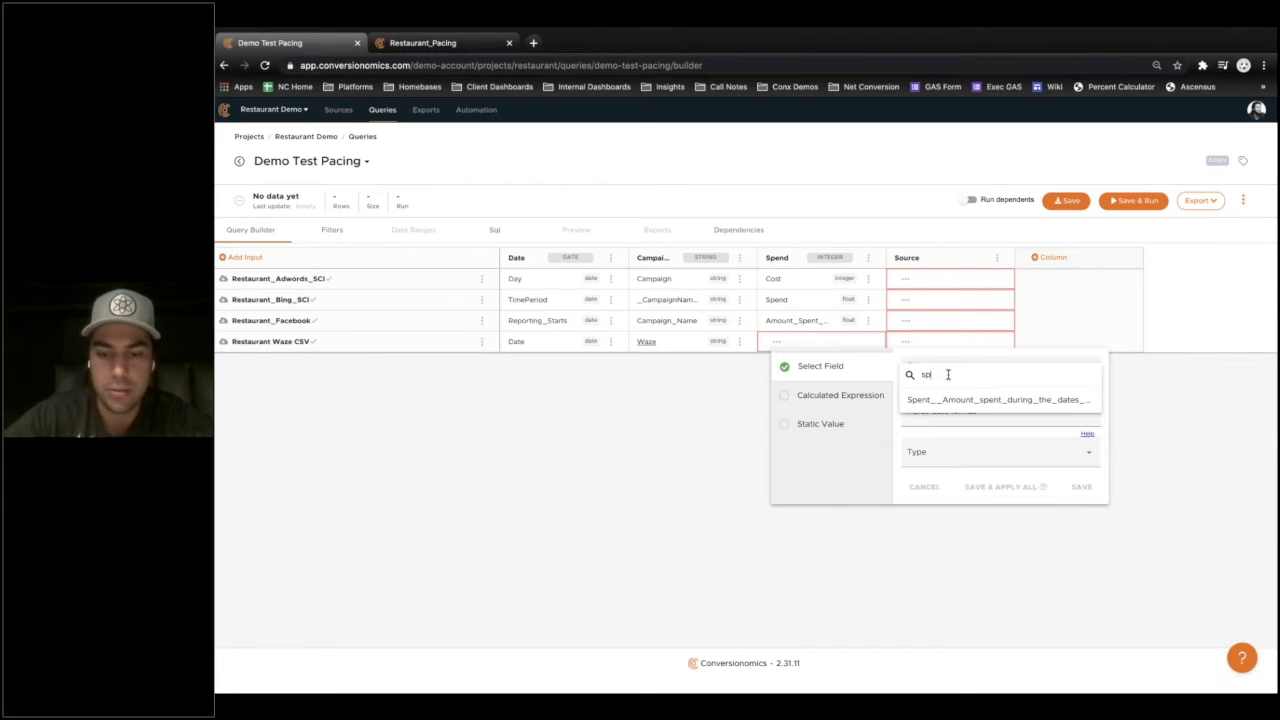
{"action": "left_click", "coordinate": [960, 398]}
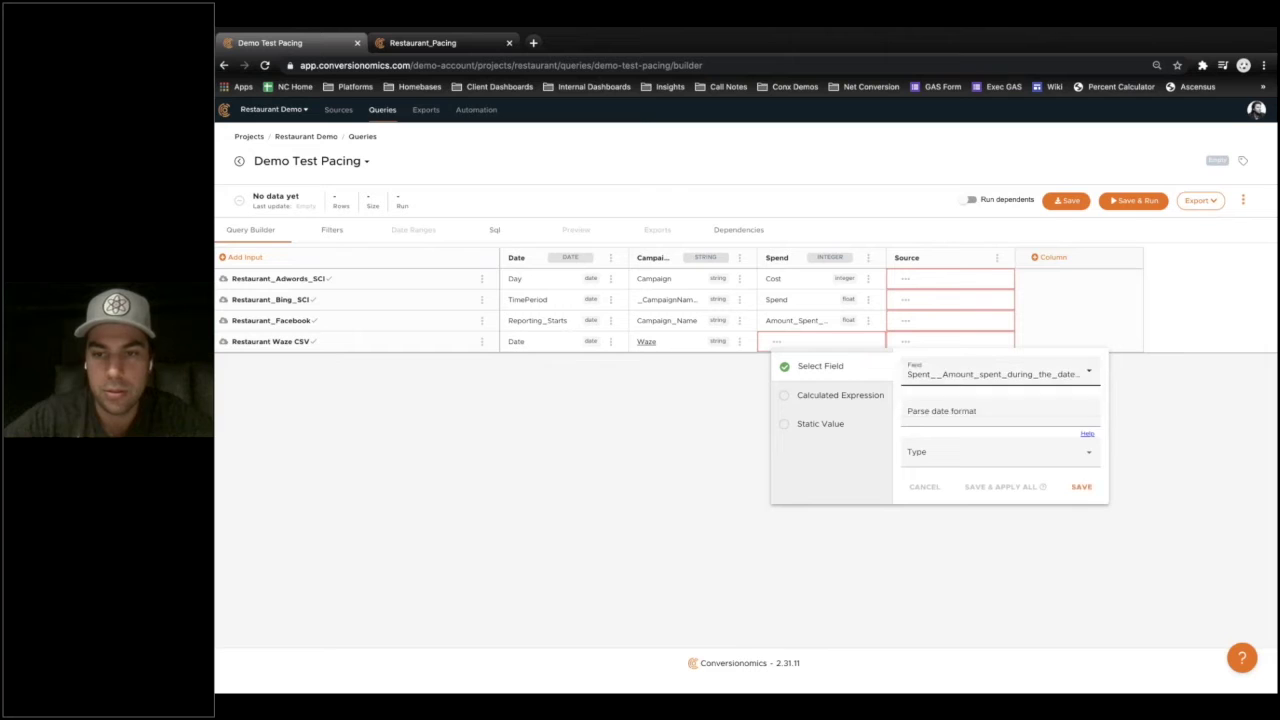
{"action": "left_click", "coordinate": [1081, 487]}
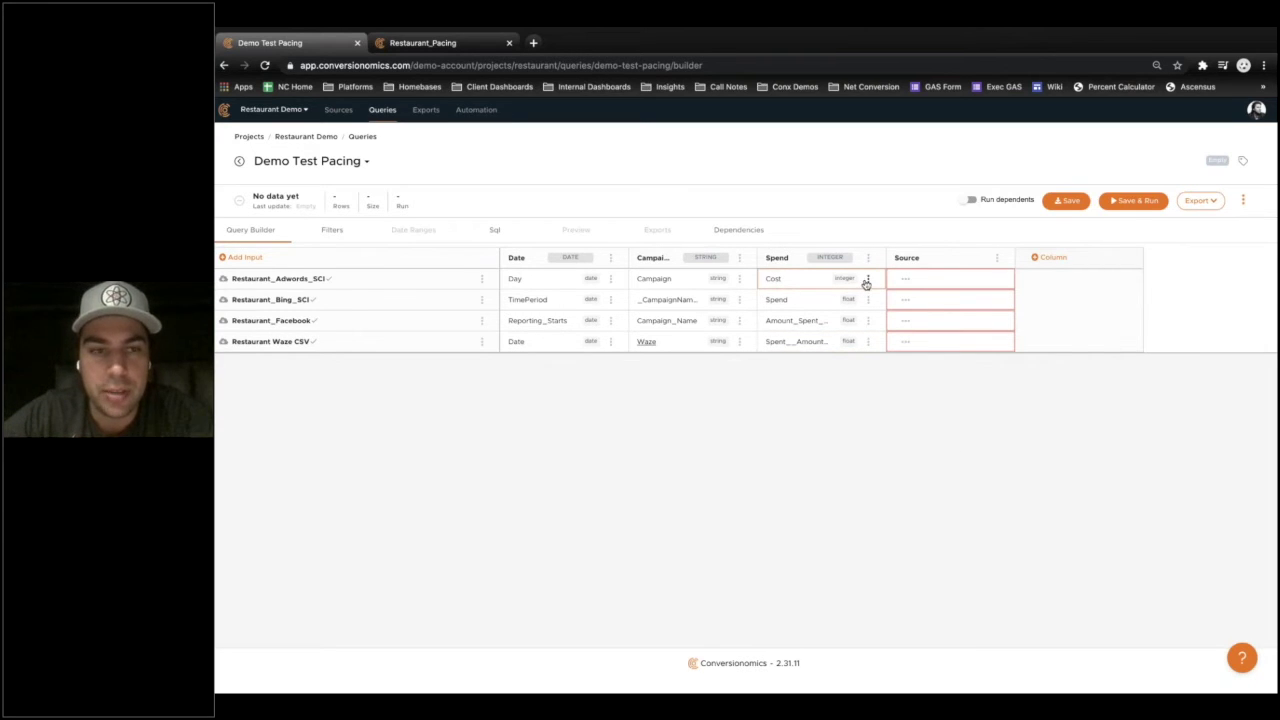
Convert the Cost field in the Spend column of Restaurant_Adwords_SCI to type FLOAT
{"action": "left_click", "coordinate": [866, 284]}
{"action": "left_click", "coordinate": [1040, 390]}
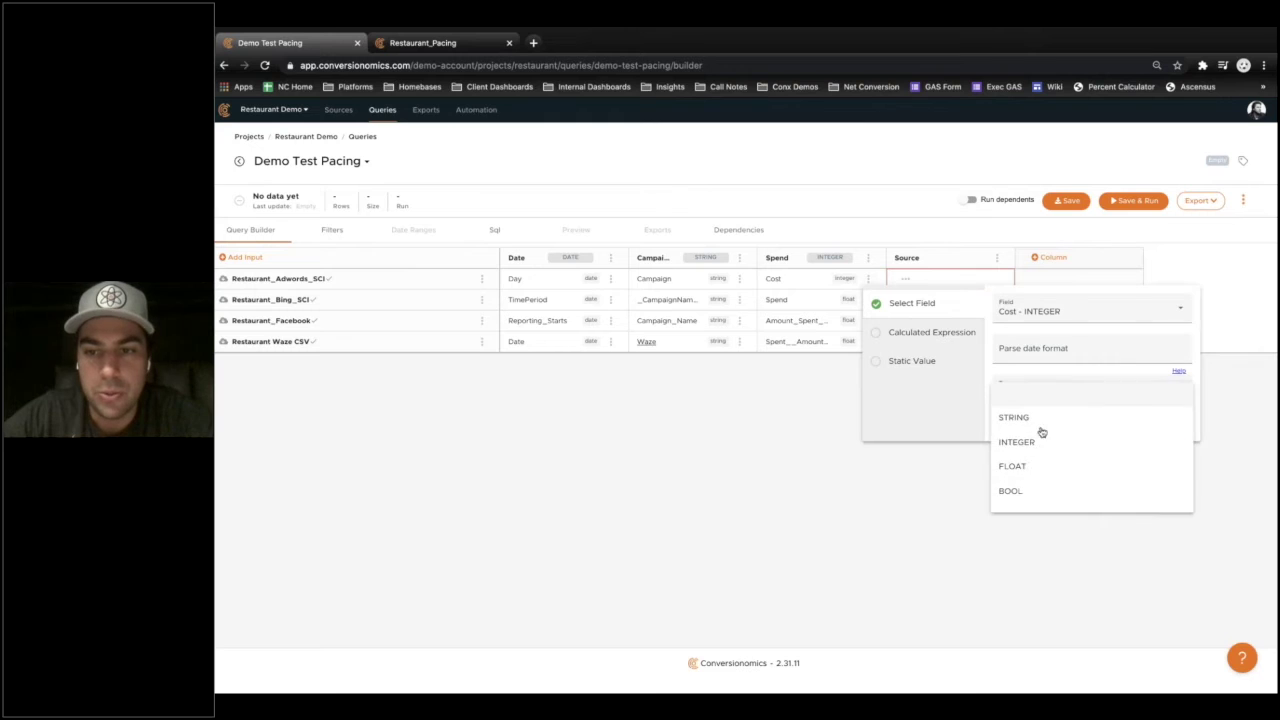
{"action": "left_click", "coordinate": [1014, 466]}
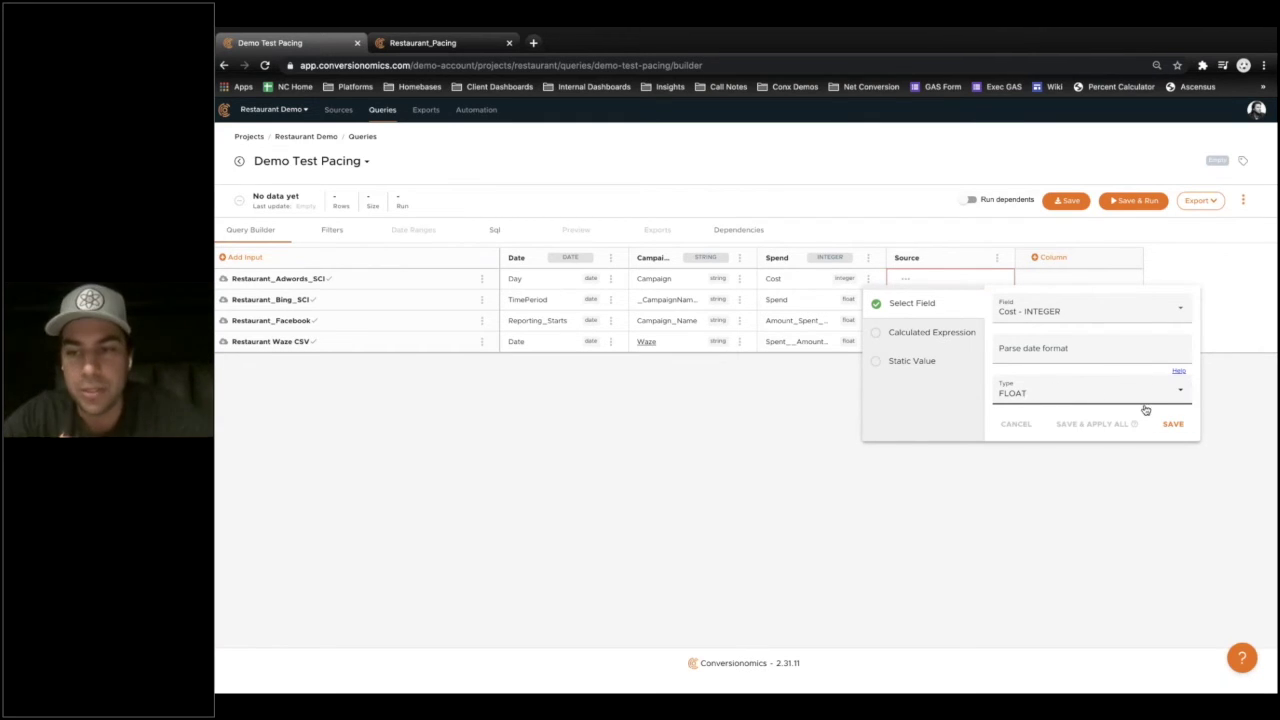
{"action": "left_click", "coordinate": [1172, 424]}
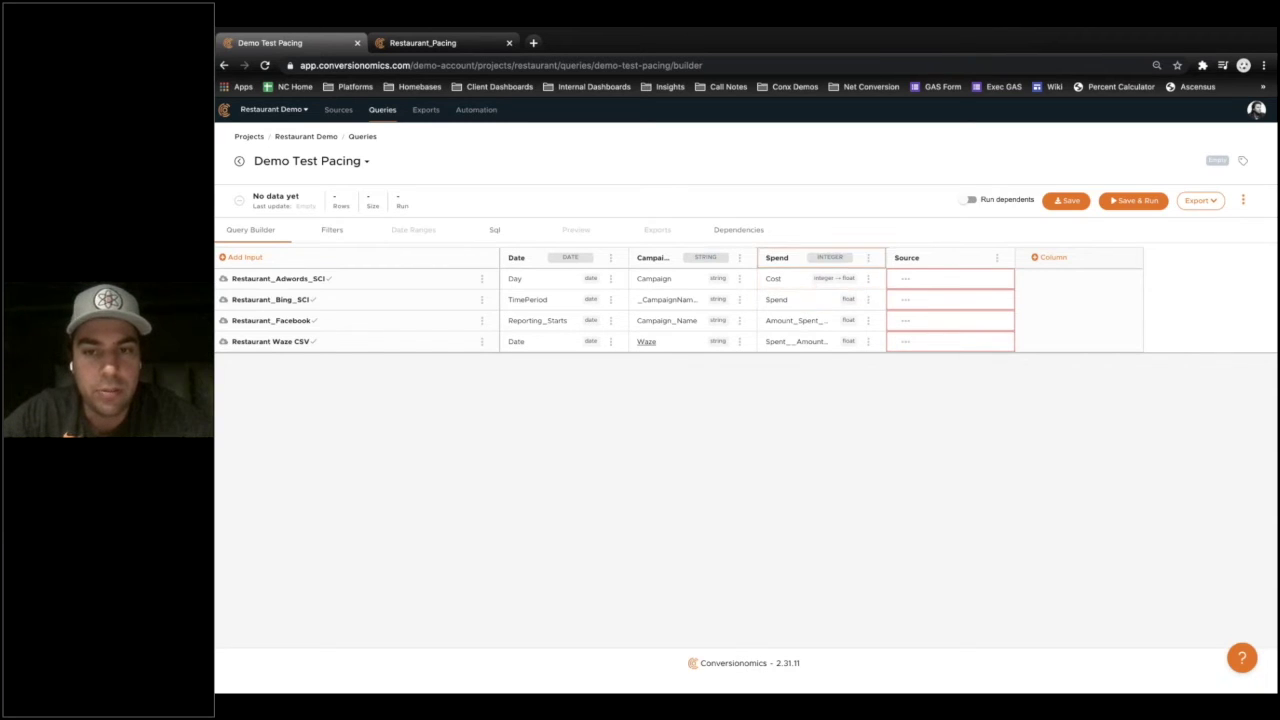
Set the data type of the whole Spend column to FLOAT
{"action": "left_click", "coordinate": [867, 257]}
{"action": "mouse_move", "coordinate": [786, 289]}
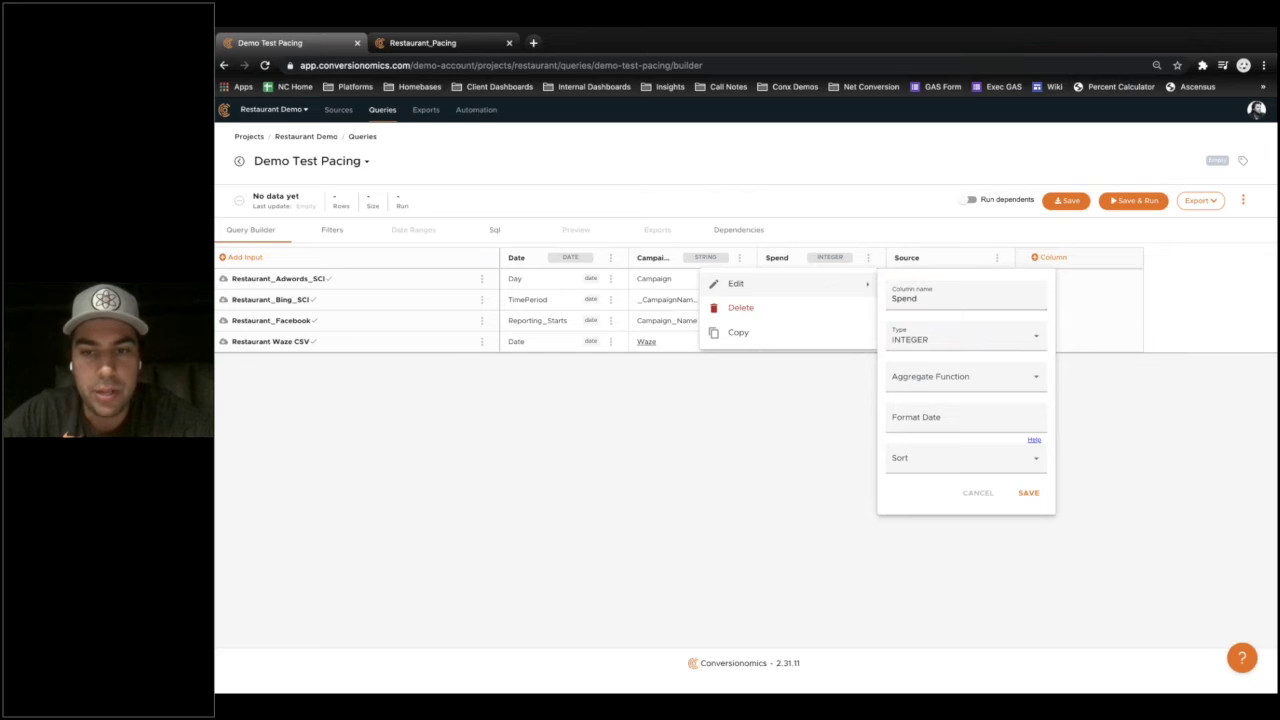
{"action": "left_click", "coordinate": [960, 339]}
{"action": "left_click", "coordinate": [914, 364]}
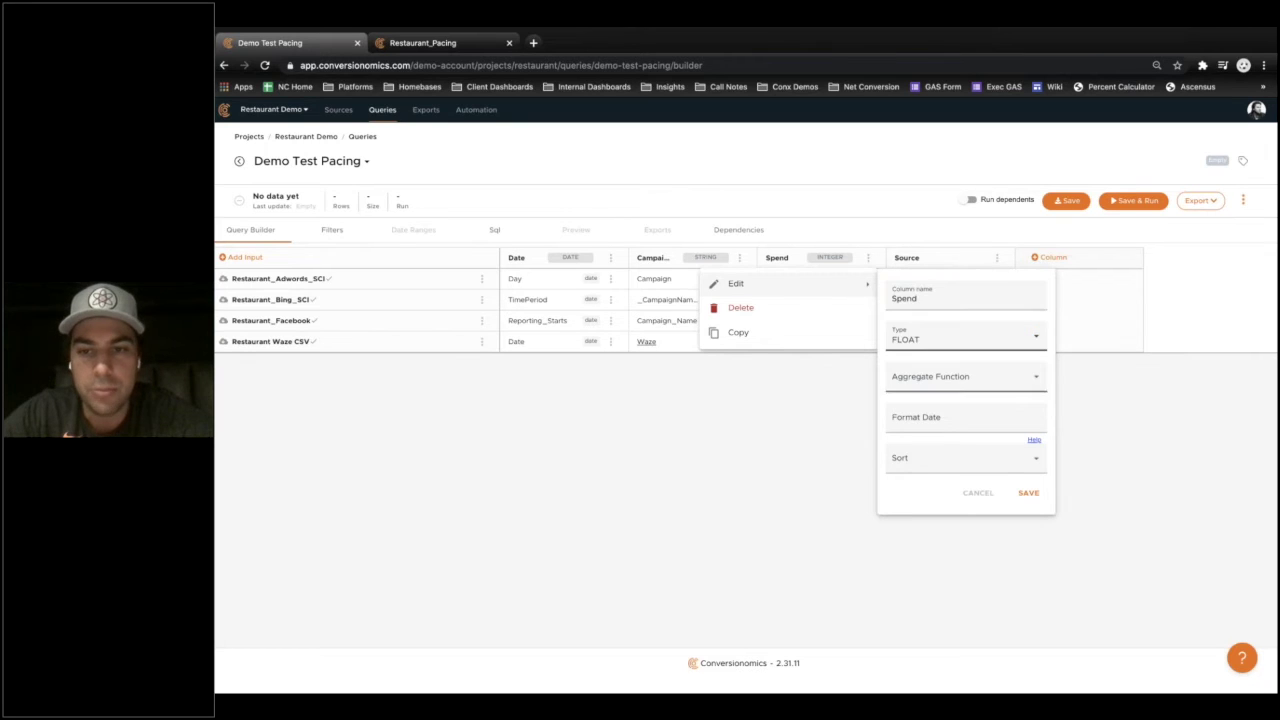
{"action": "left_click", "coordinate": [1028, 492]}
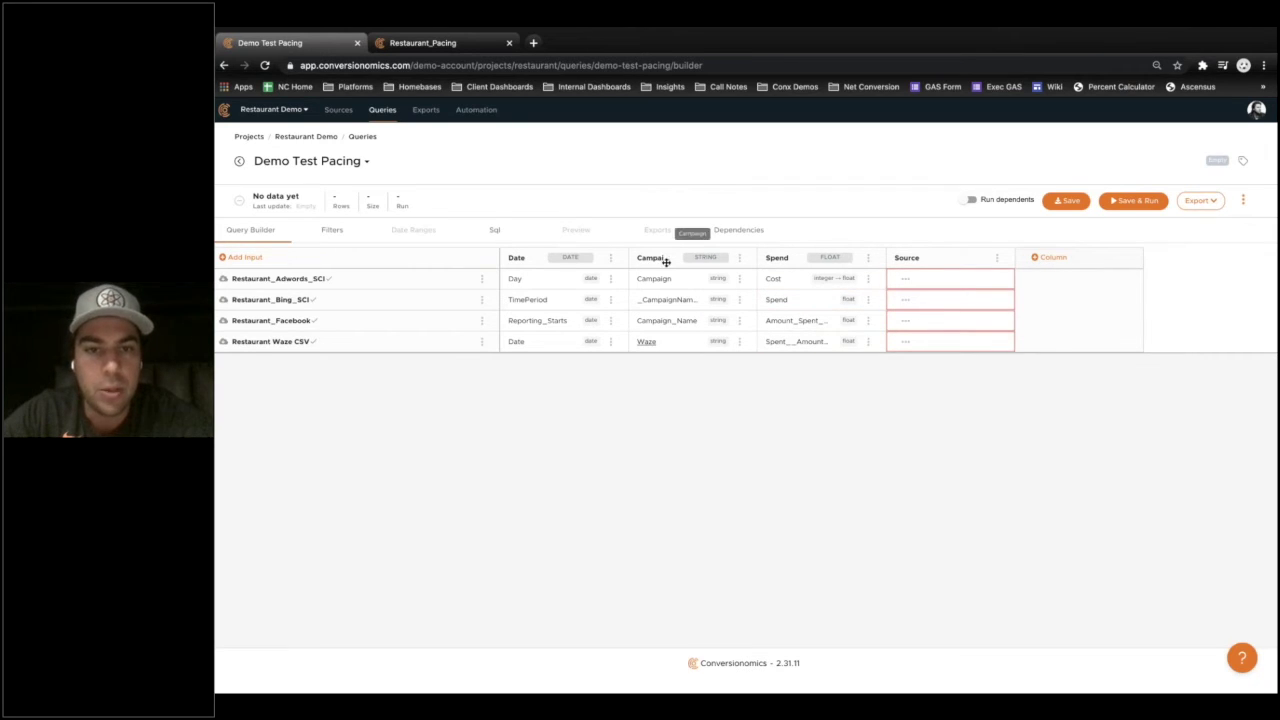
Set the Source column of Restaurant_Adwords_SCI to the static value "Adwords" with type STRING
{"action": "left_click", "coordinate": [904, 284]}
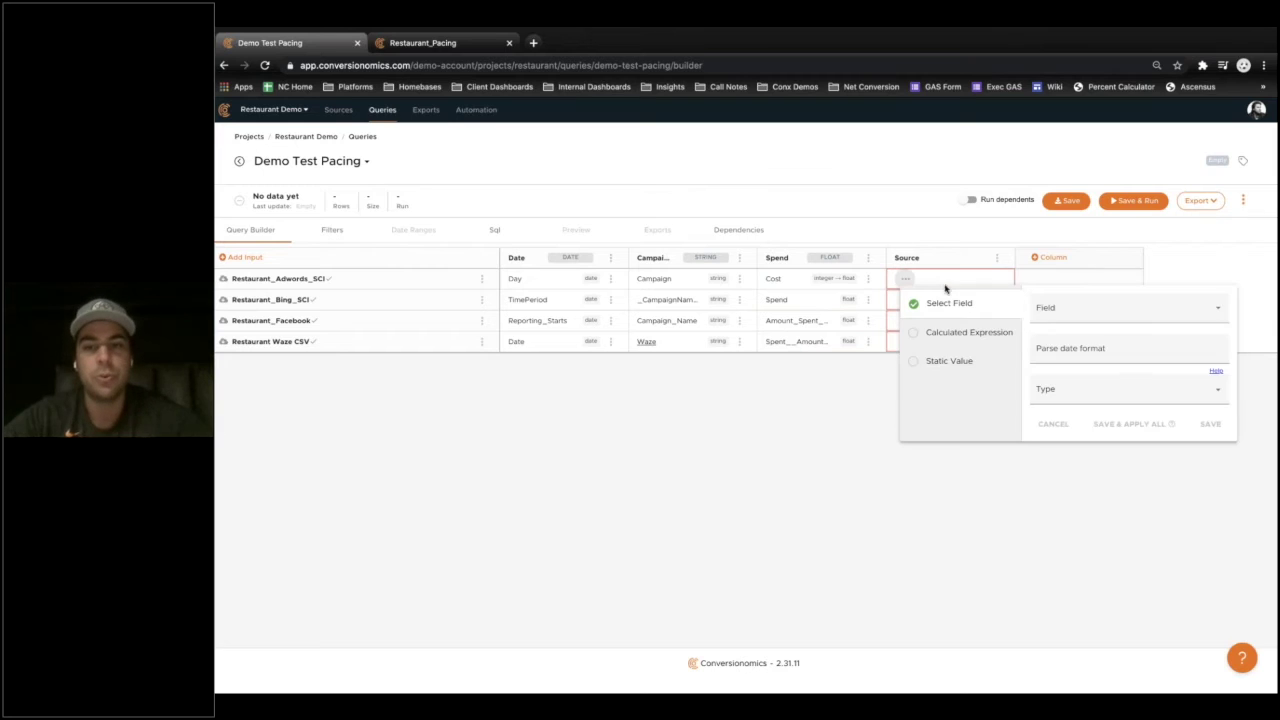
{"action": "left_click", "coordinate": [975, 361]}
{"action": "left_click", "coordinate": [1087, 321]}
{"action": "left_click", "coordinate": [1070, 349]}
{"action": "left_click", "coordinate": [1057, 357]}
{"action": "left_click", "coordinate": [1058, 314]}
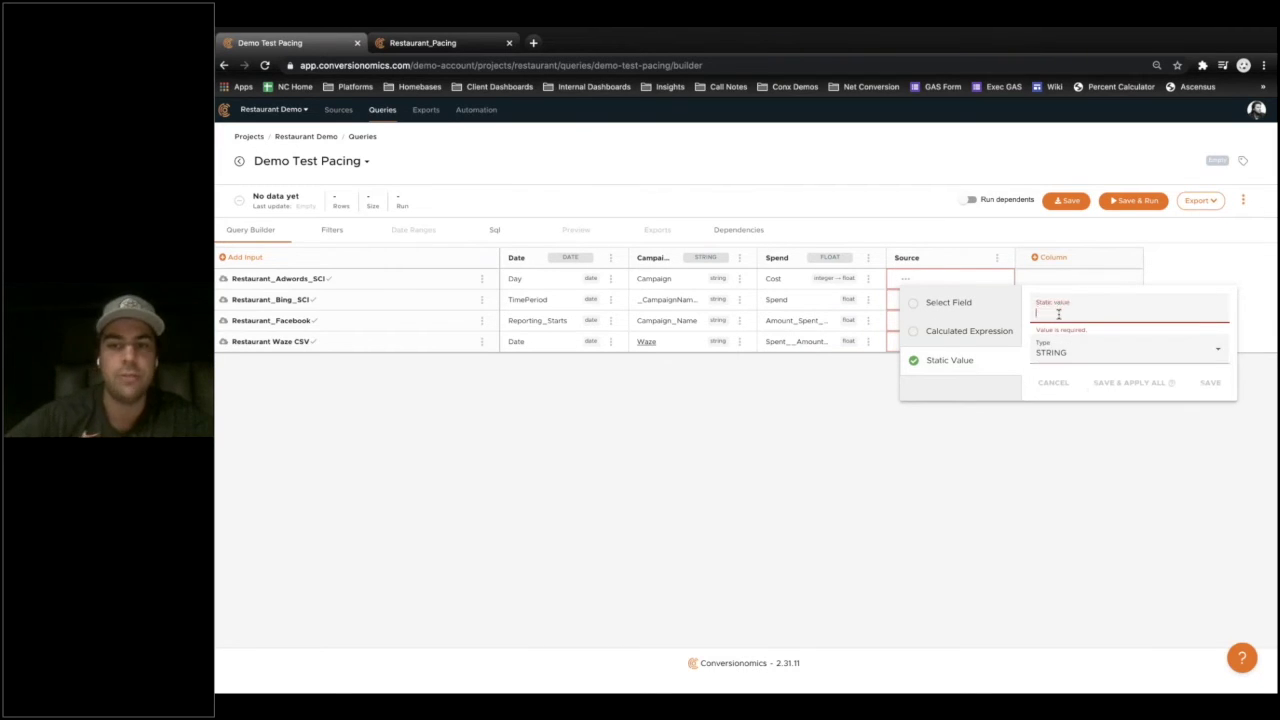
{"action": "type", "text": "Adwords"}
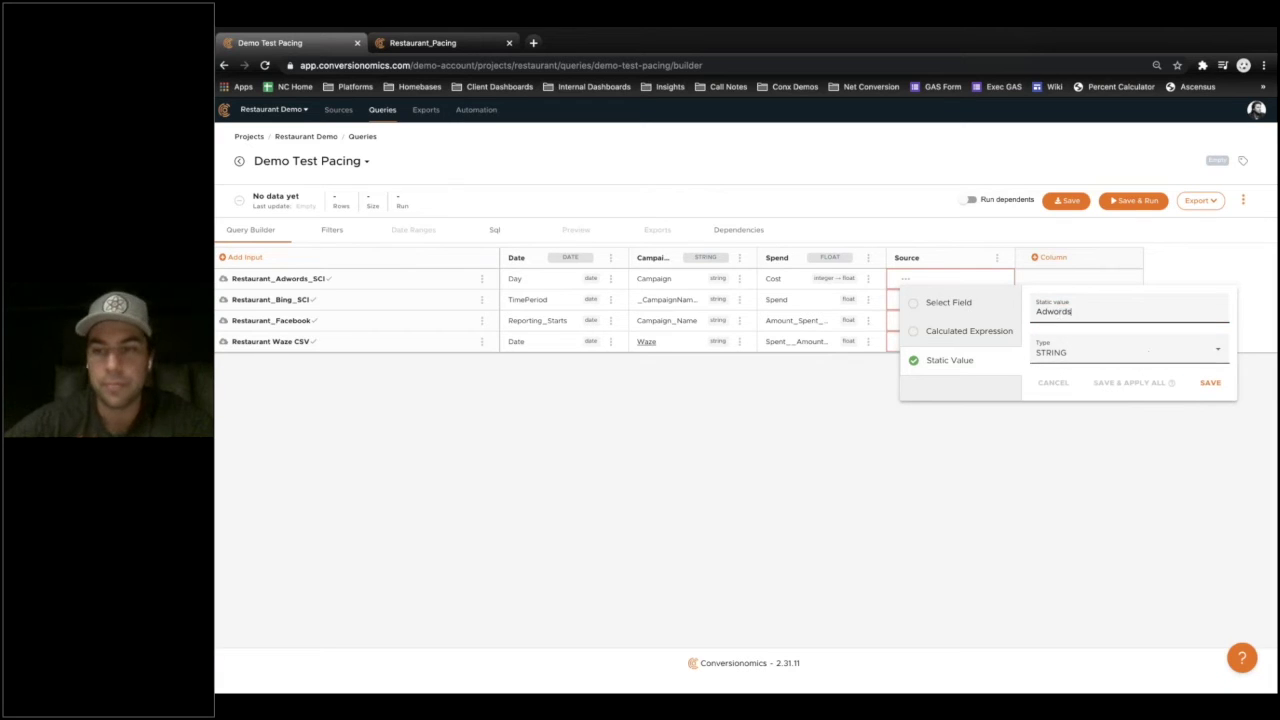
{"action": "left_click", "coordinate": [1210, 383]}
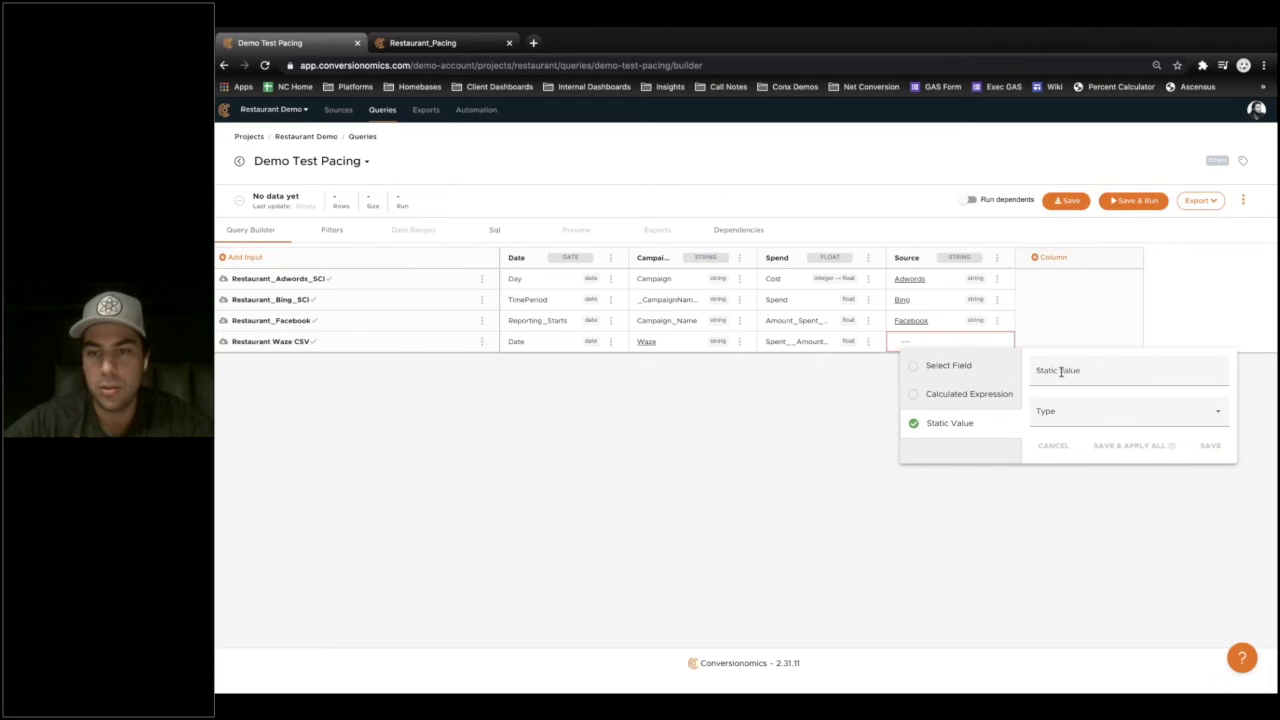
Set the Source column of Restaurant Waze CSV to the static value "Waze" with type STRING
{"action": "left_click", "coordinate": [1061, 372]}
{"action": "type", "text": "Waze"}
{"action": "left_click", "coordinate": [1086, 411]}
{"action": "left_click", "coordinate": [1086, 414]}
{"action": "left_click", "coordinate": [1210, 445]}
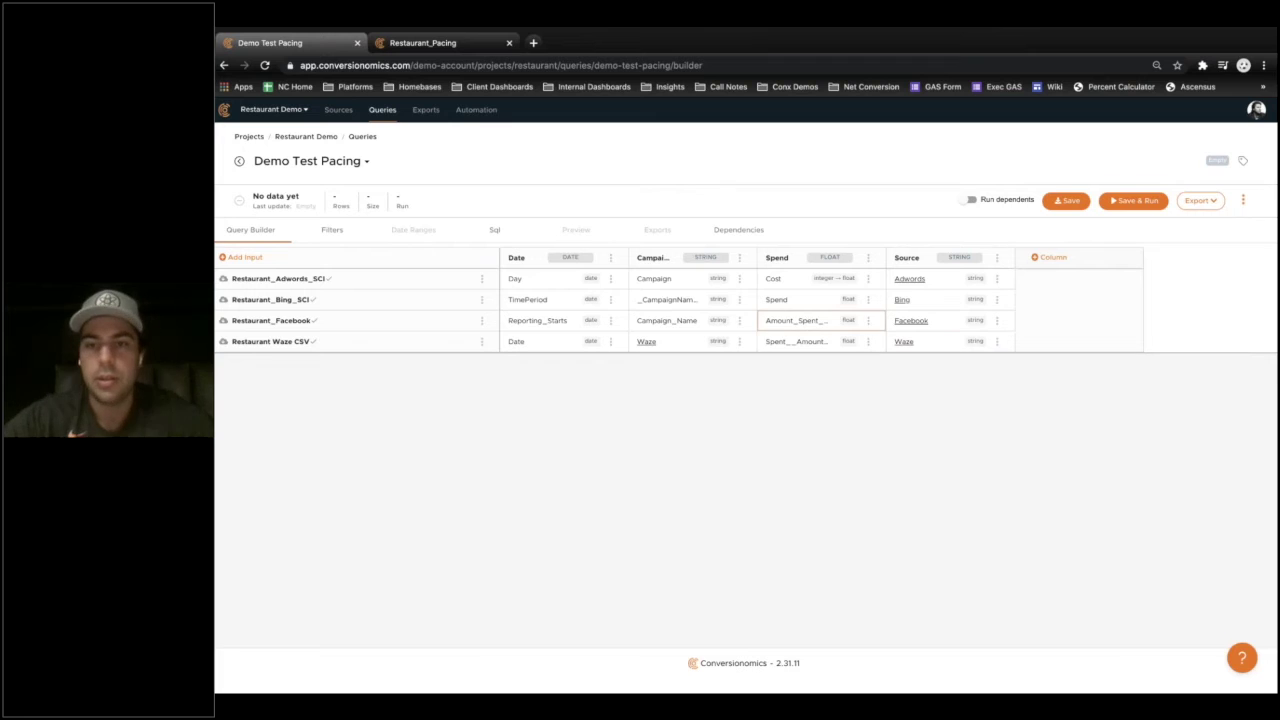
Save the Demo Test Pacing query and run it
{"action": "left_click", "coordinate": [1066, 200]}
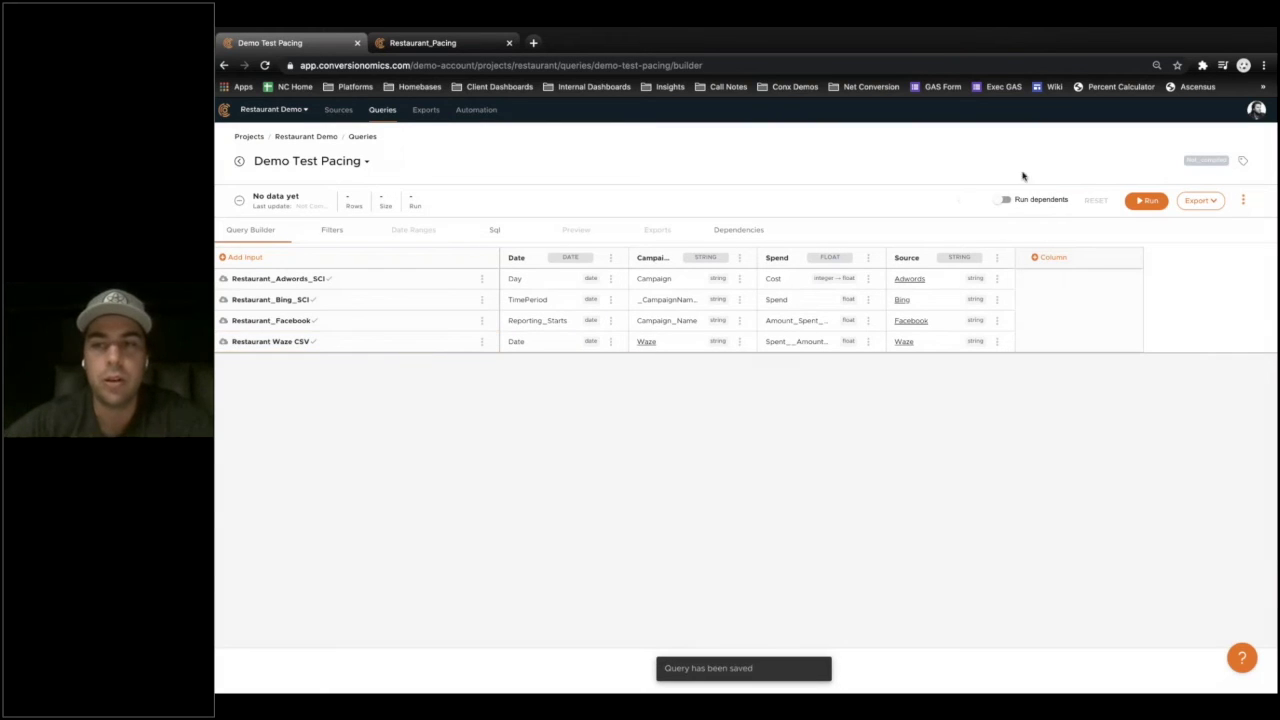
{"action": "left_click", "coordinate": [1145, 201]}
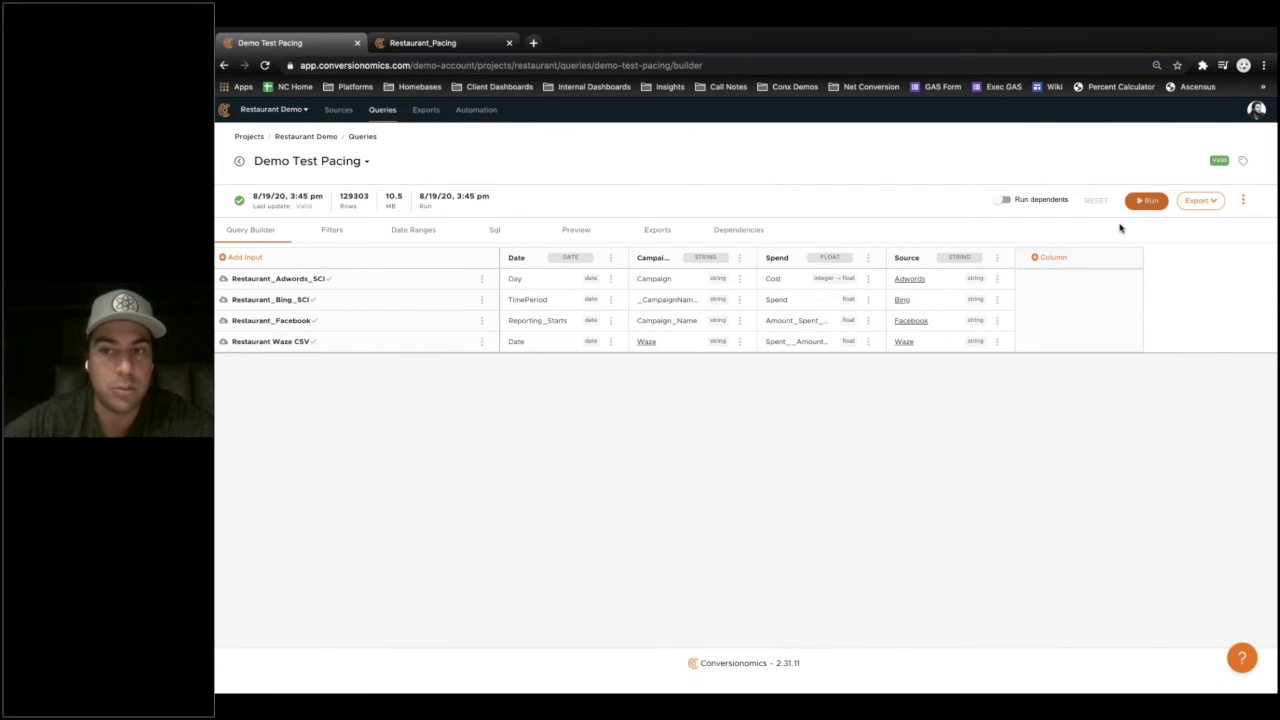
{"action": "left_click", "coordinate": [564, 281]}
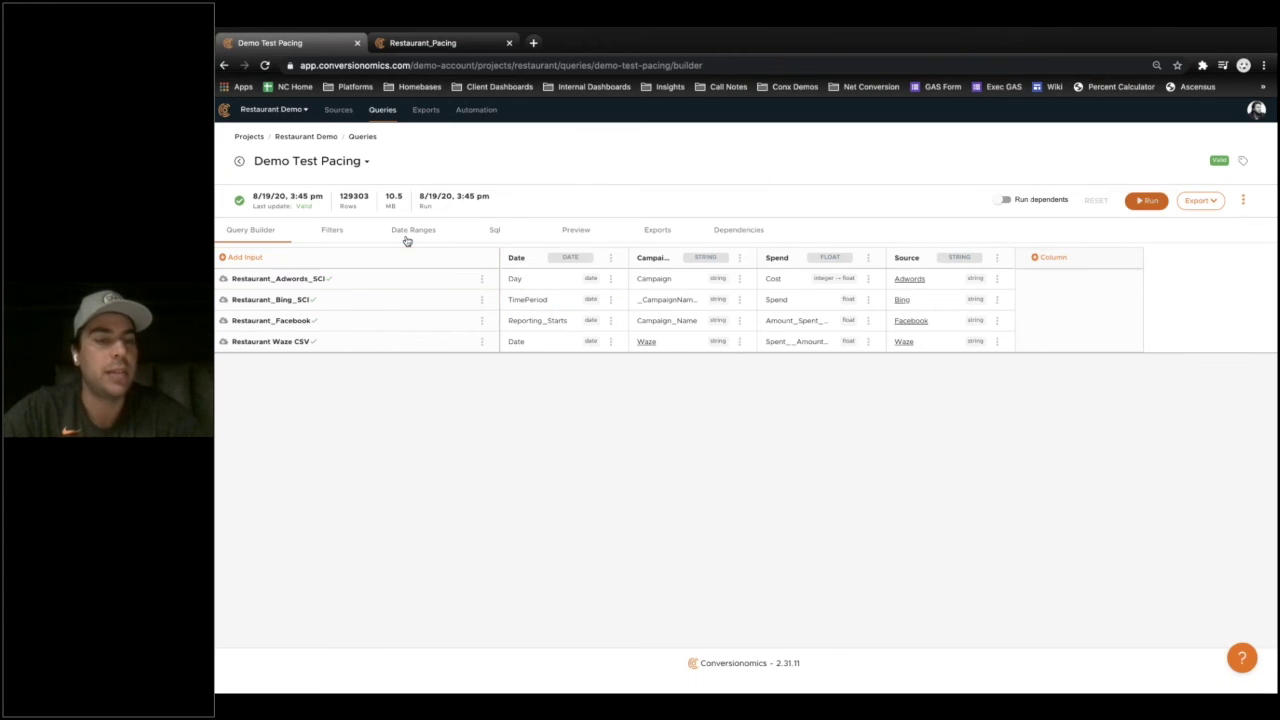
Preview the query's output rows sorted by Spend from highest to lowest
{"action": "left_click", "coordinate": [566, 233]}
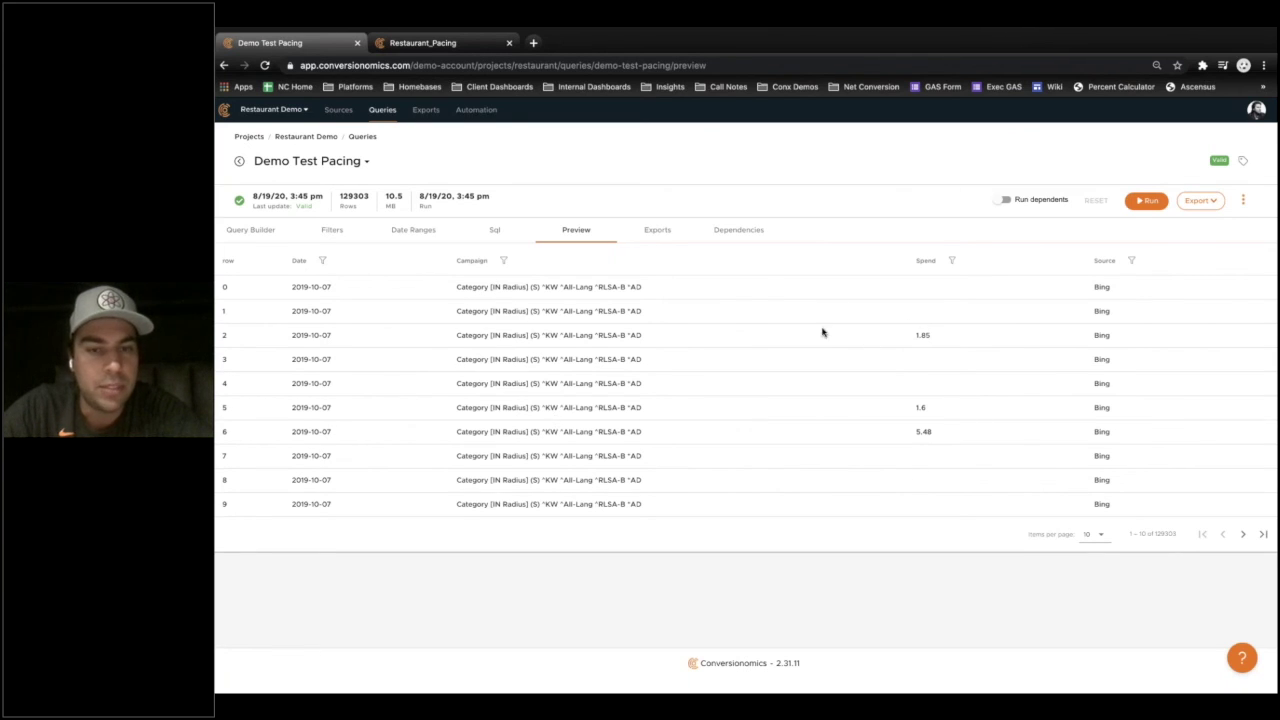
{"action": "left_click", "coordinate": [973, 265]}
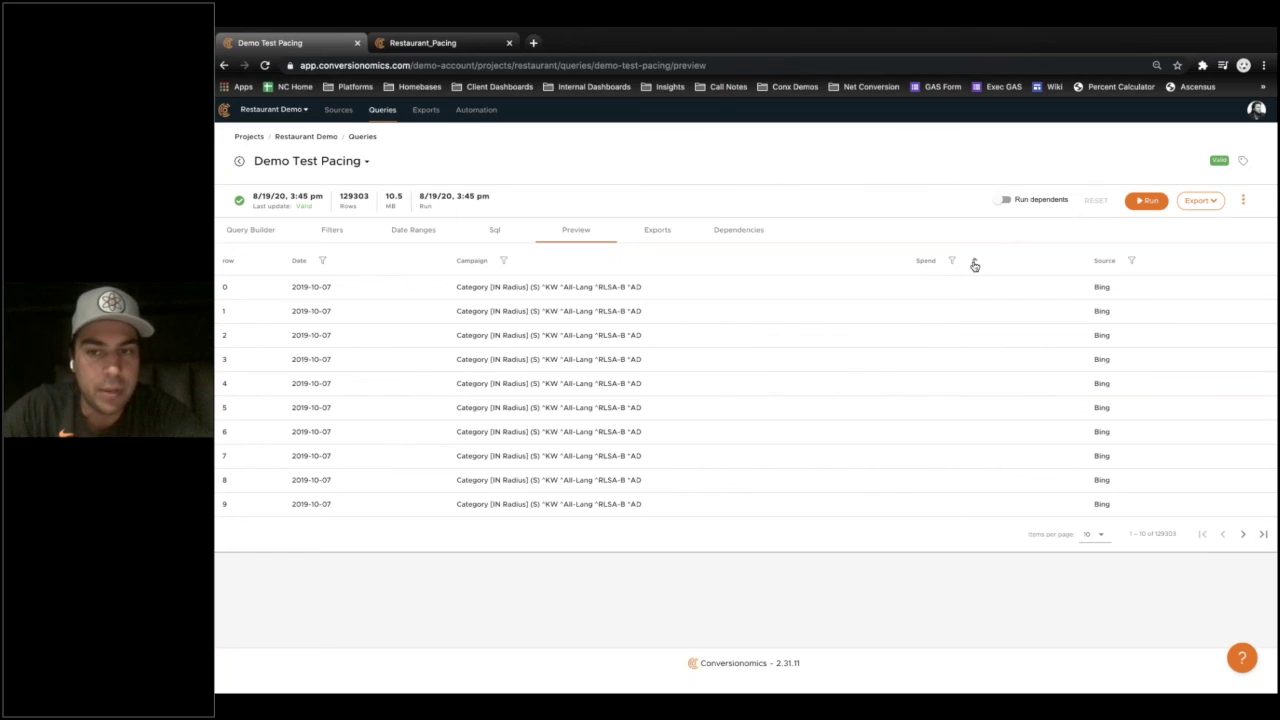
{"action": "left_click", "coordinate": [975, 264]}
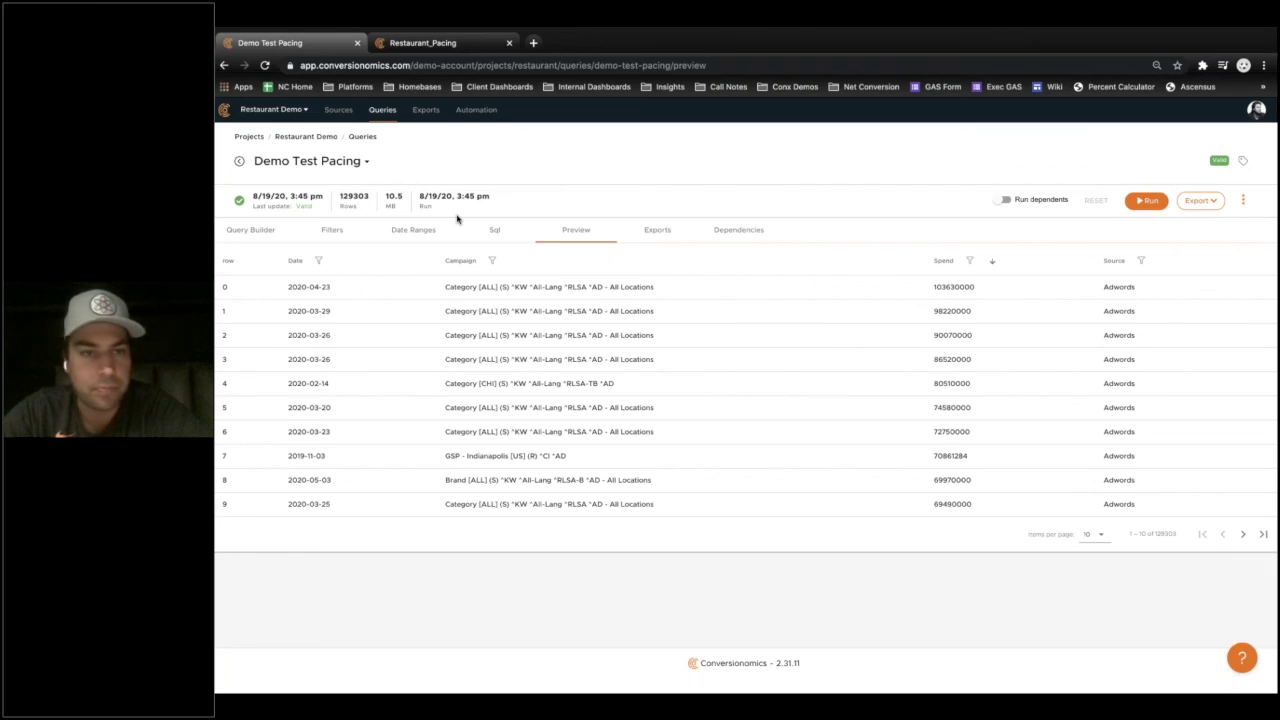
Export the Demo Test Pacing results as a CSV and download the completed file
{"action": "left_click", "coordinate": [657, 233]}
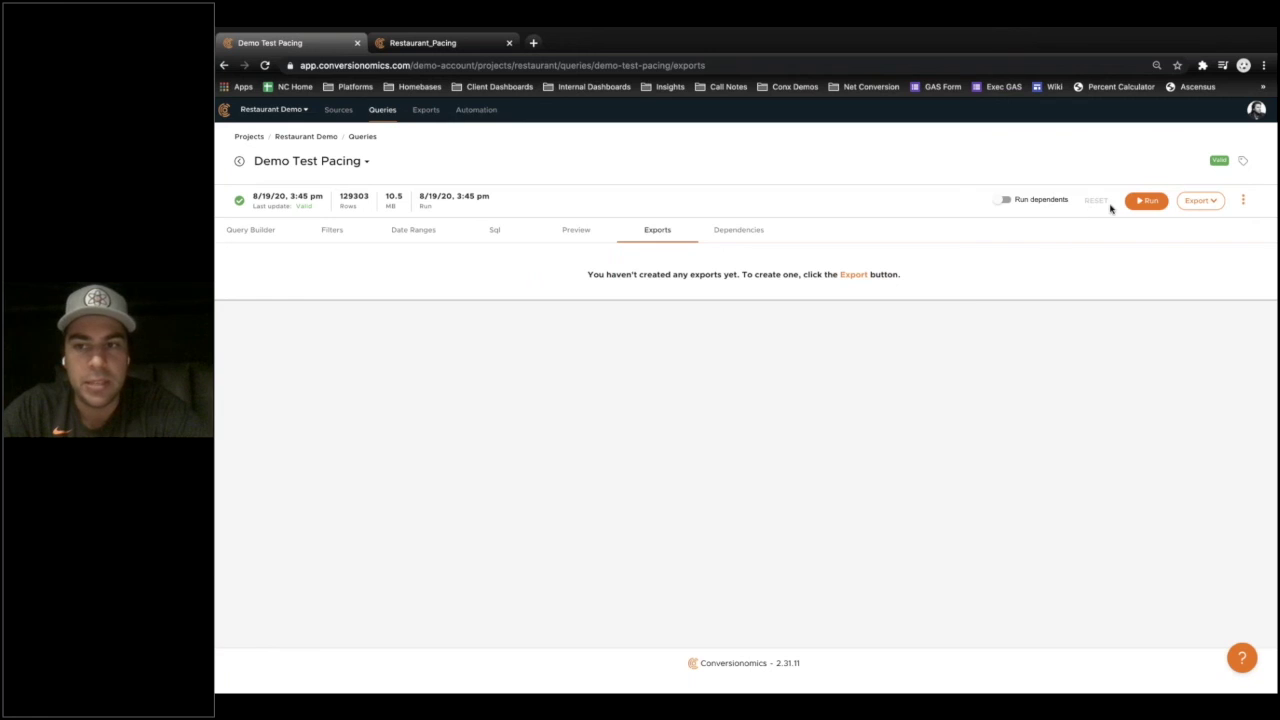
{"action": "left_click", "coordinate": [1197, 202]}
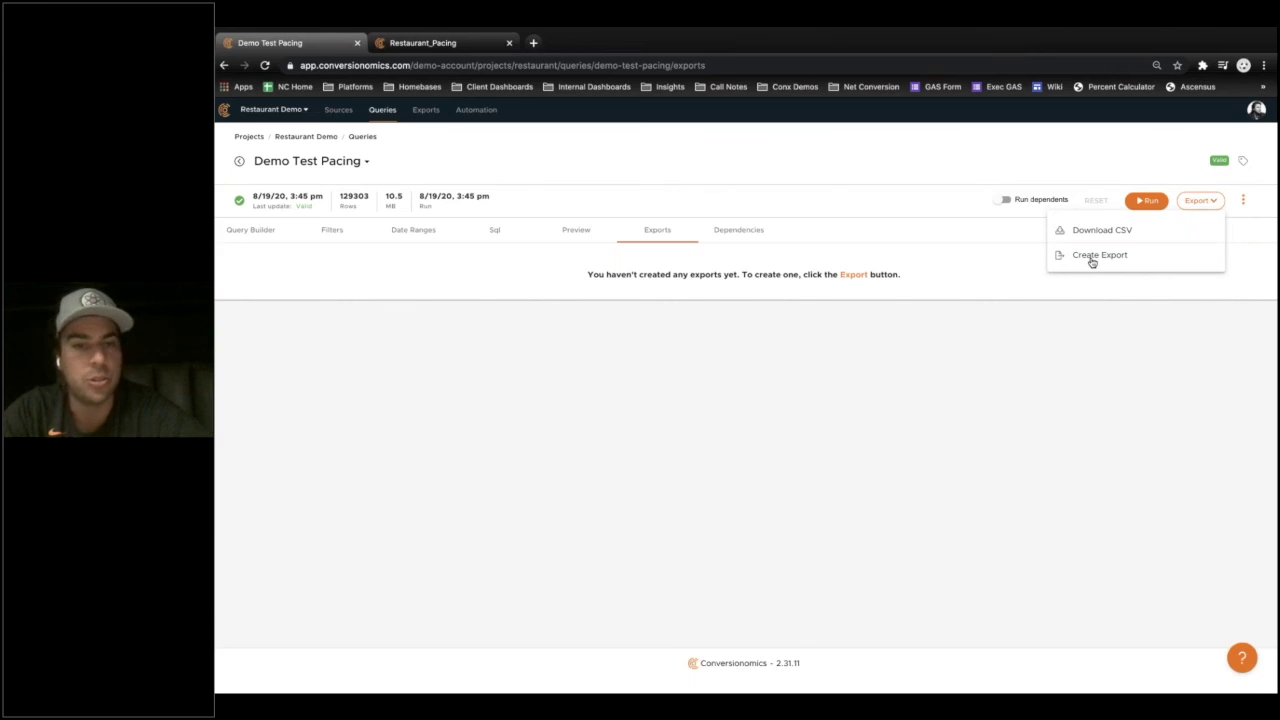
{"action": "left_click", "coordinate": [1090, 232]}
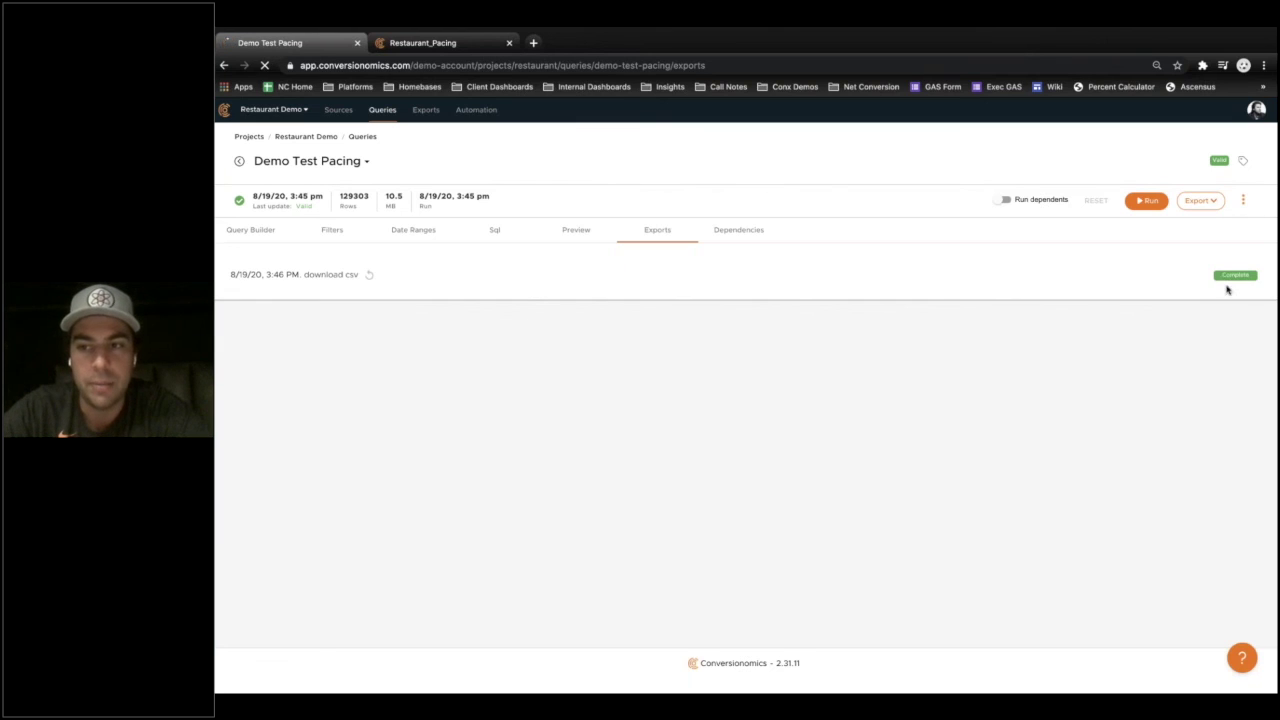
{"action": "left_click", "coordinate": [1230, 285]}
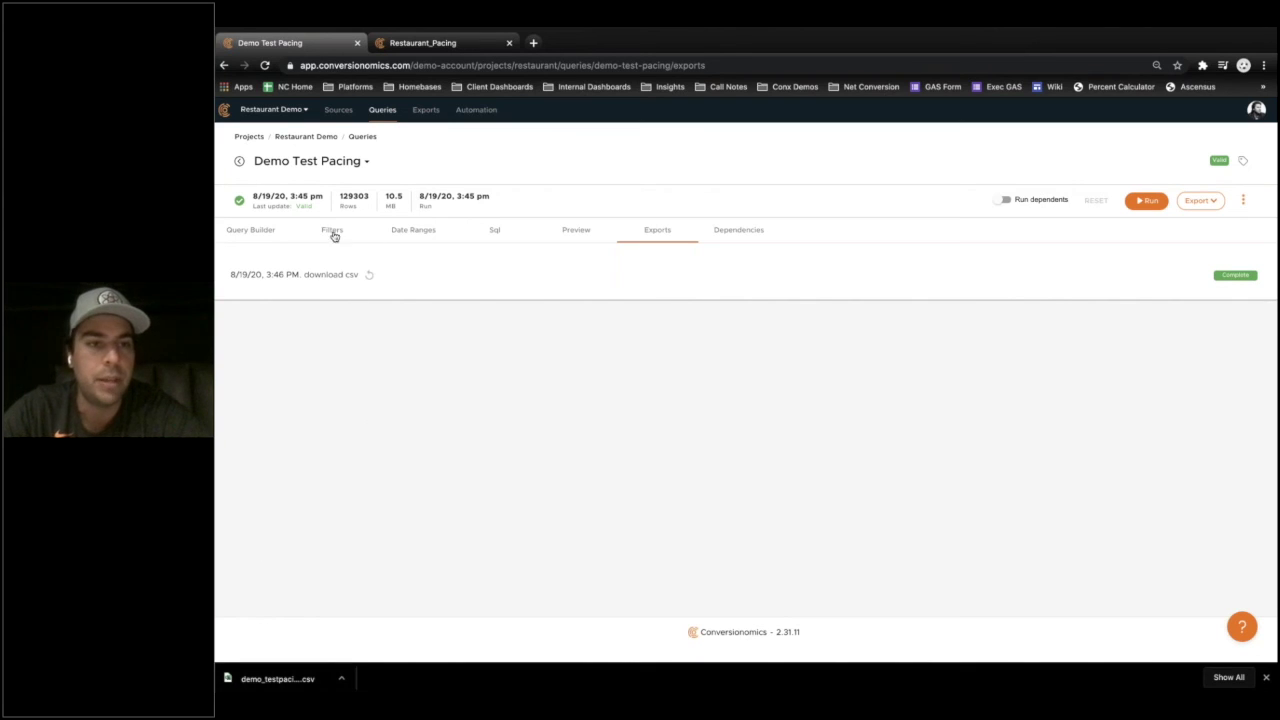
Return to the query builder and review the column mappings of the four sources
{"action": "left_click", "coordinate": [255, 233]}
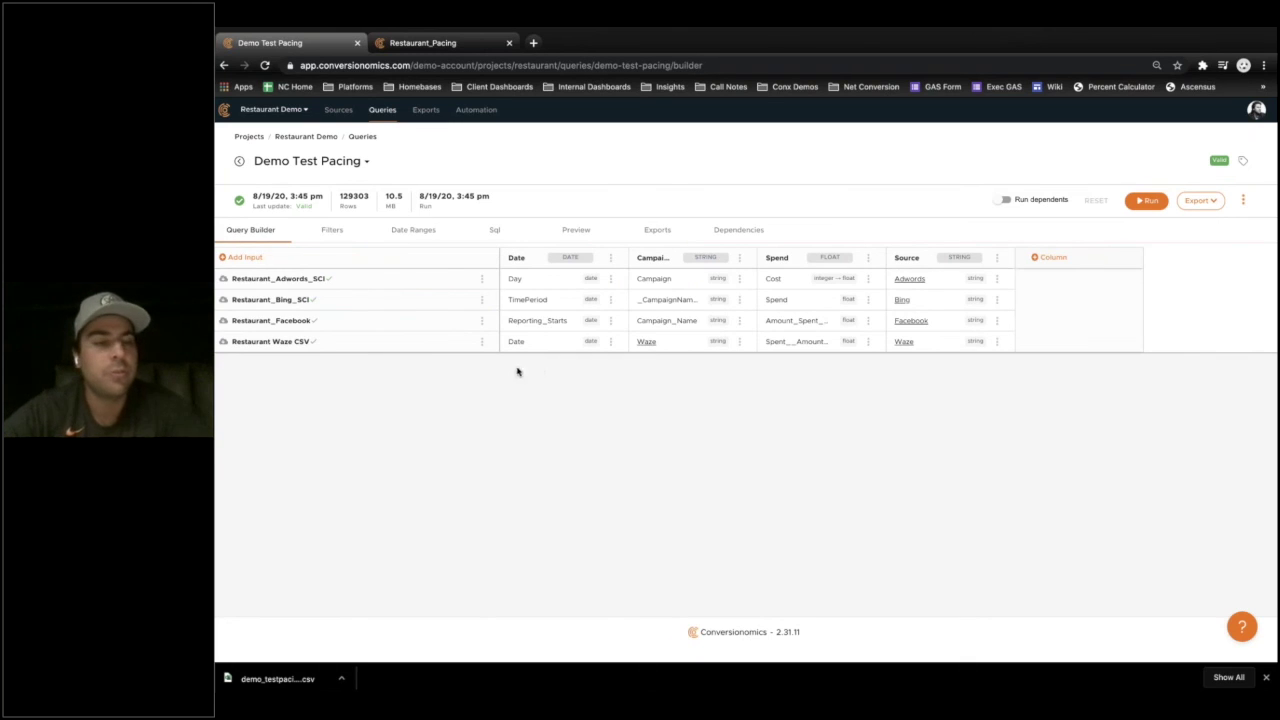
{"action": "left_click_drag", "start_coordinate": [337, 289], "coordinate": [598, 320]}
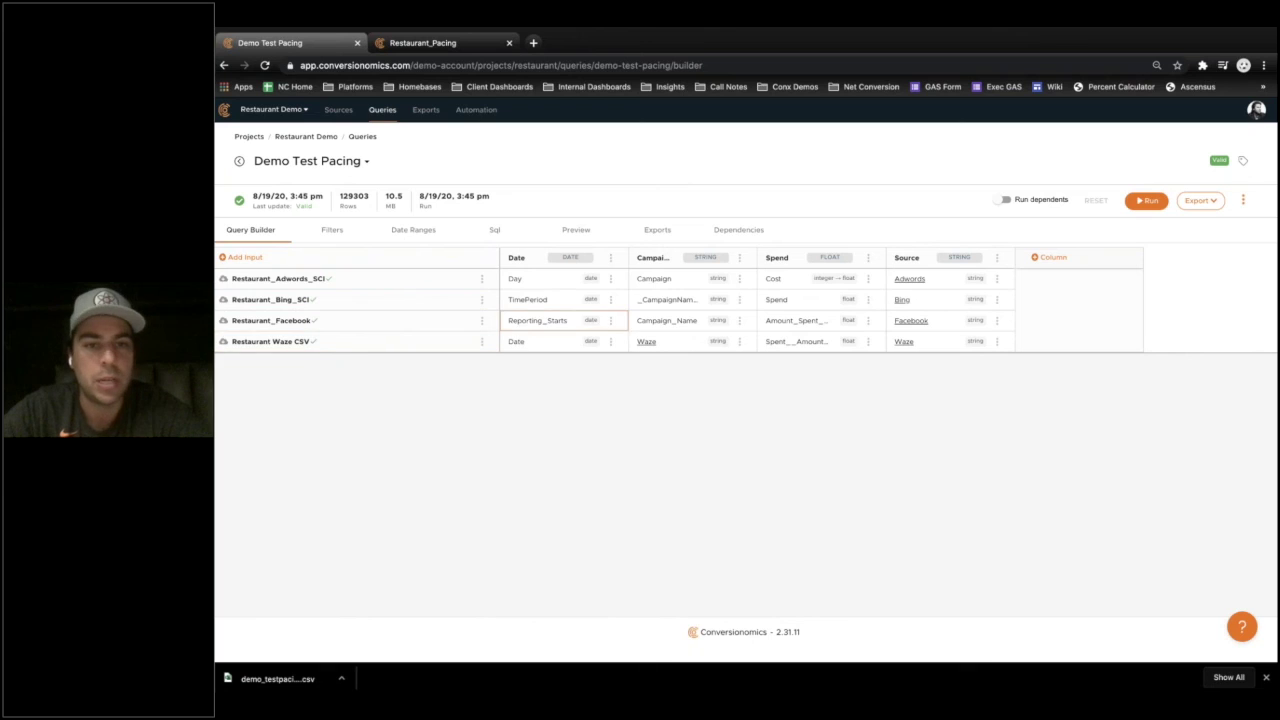